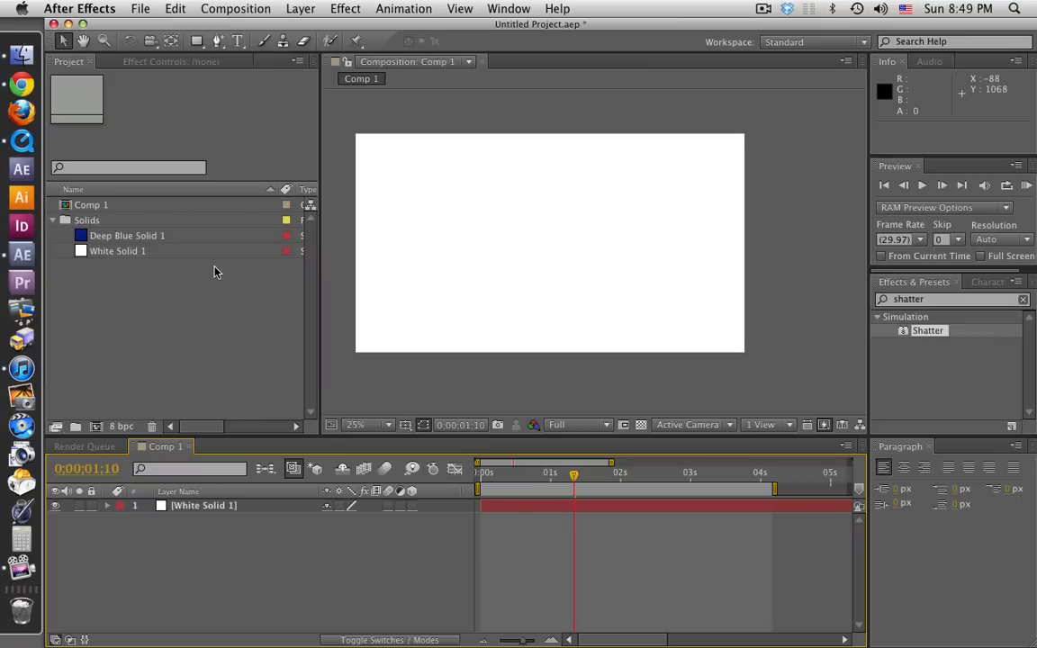
# Step: Create a pure red solid layer of 1920 × 1080 px above the white solid
pyautogui.click(300, 8)
pyautogui.moveTo(409, 34)
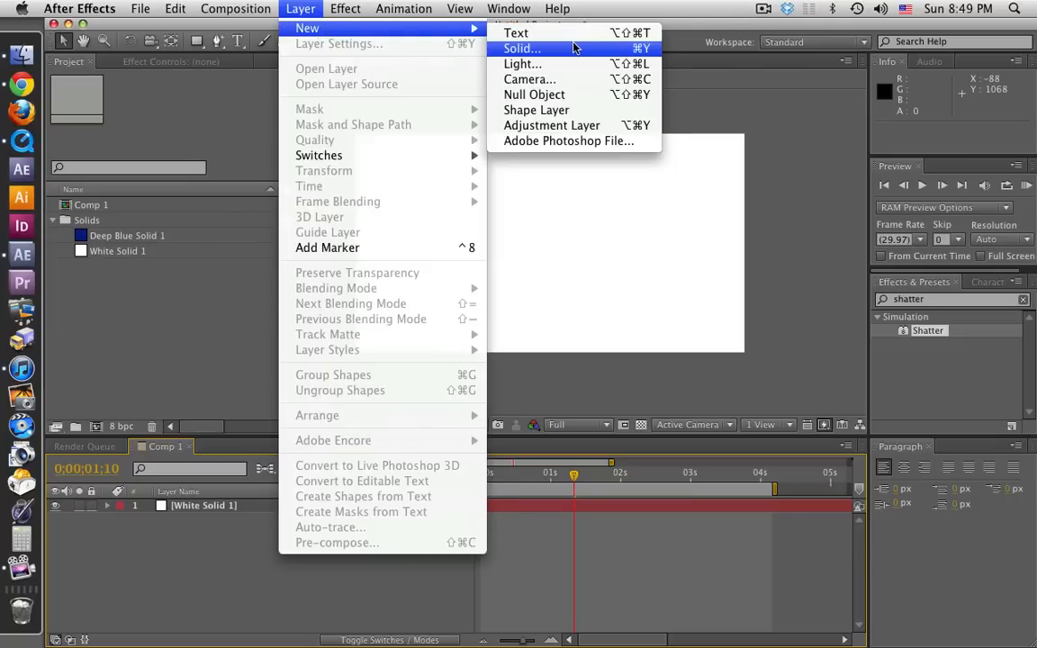
pyautogui.click(520, 47)
pyautogui.click(691, 539)
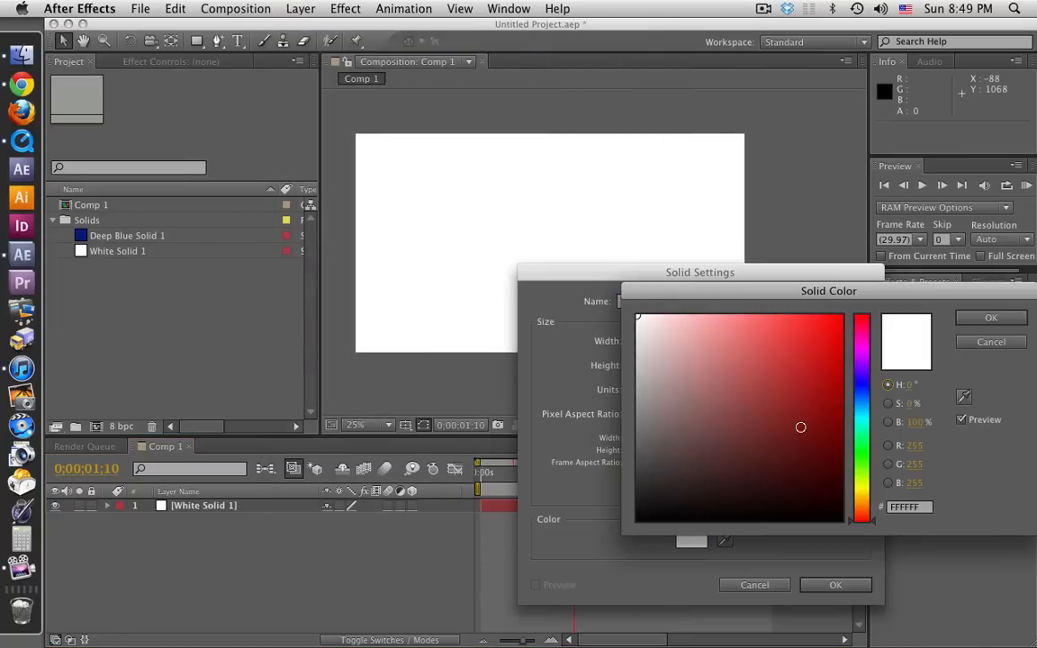
pyautogui.click(841, 317)
pyautogui.click(991, 317)
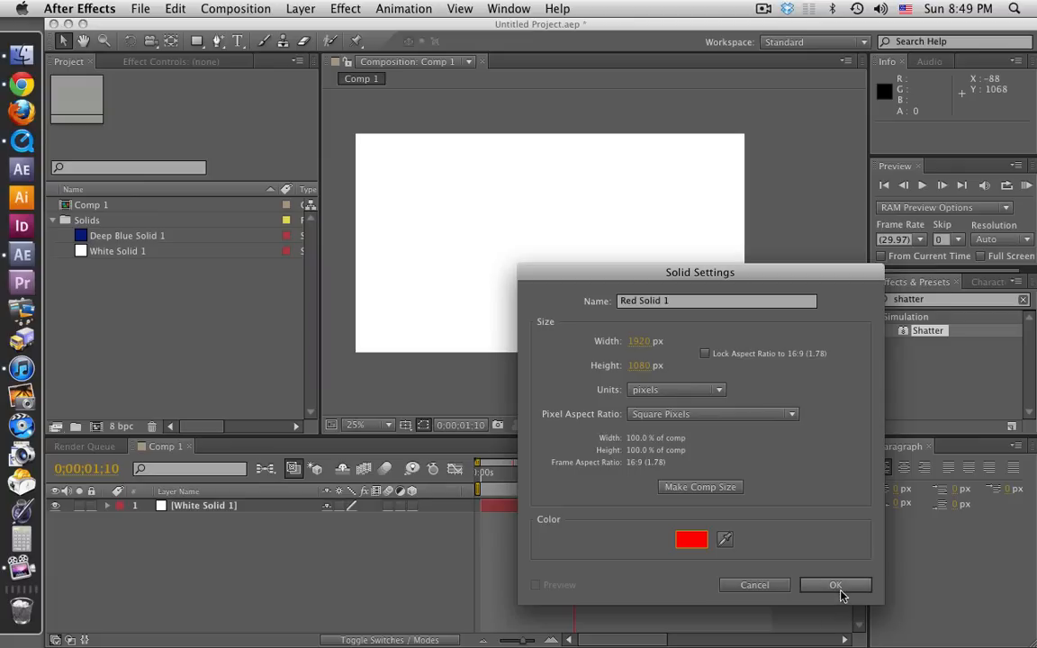
pyautogui.click(837, 585)
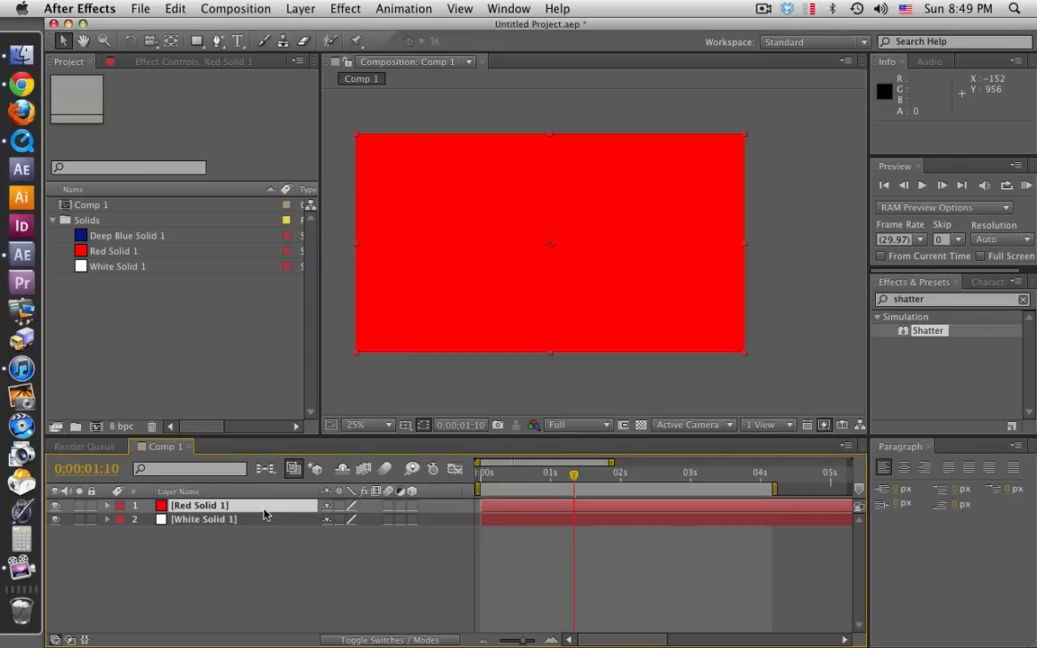
# Step: Draw an elliptical mask about 536 px wide and 616 px high near the centre of the red solid
pyautogui.click(186, 509)
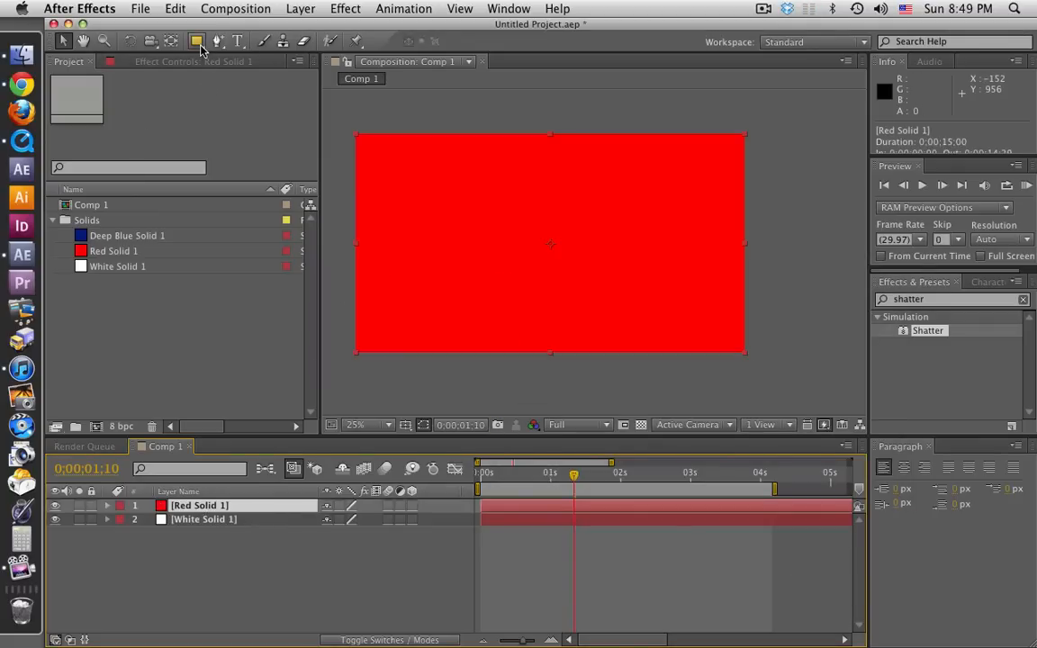
pyautogui.click(197, 40)
pyautogui.moveTo(199, 40)
pyautogui.mouseDown()
pyautogui.moveTo(236, 40)
pyautogui.moveTo(274, 76)
pyautogui.mouseUp()
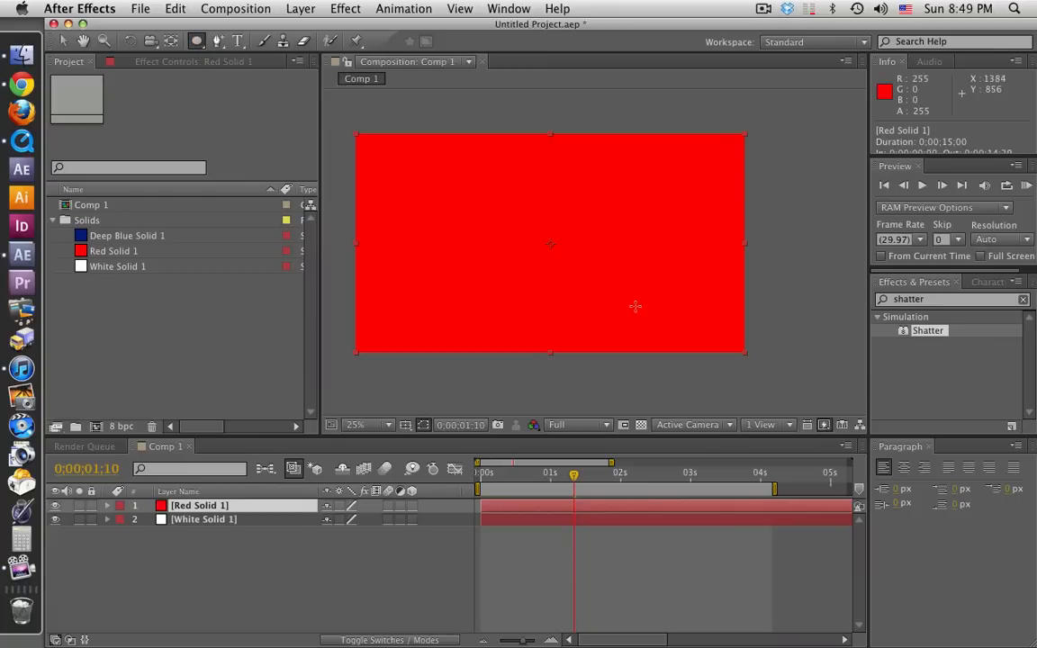
pyautogui.moveTo(489, 179); pyautogui.dragTo(493, 183)
pyautogui.moveTo(555, 243); pyautogui.dragTo(599, 303)
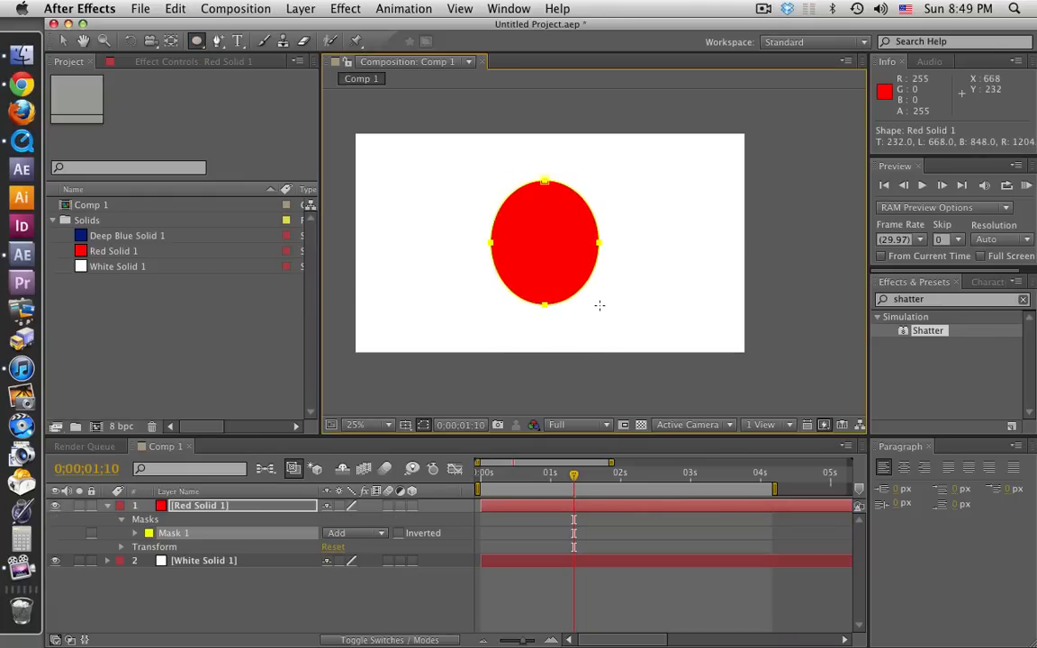
pyautogui.click(301, 611)
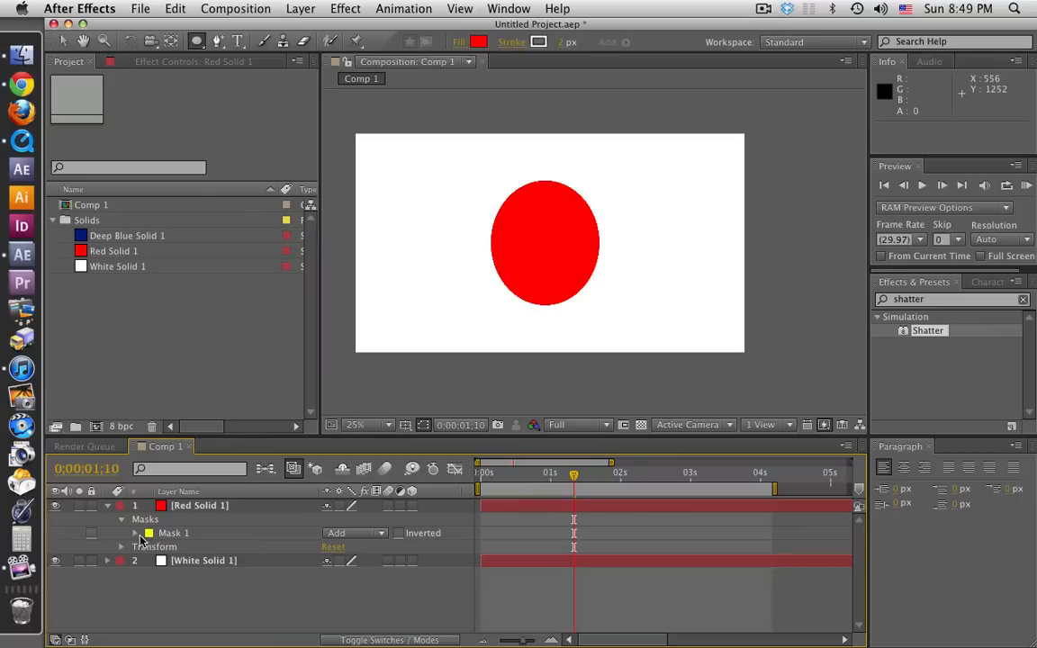
# Step: Expand Mask 1 of the red solid to examine its properties, and switch back to the Selection tool
pyautogui.click(169, 533)
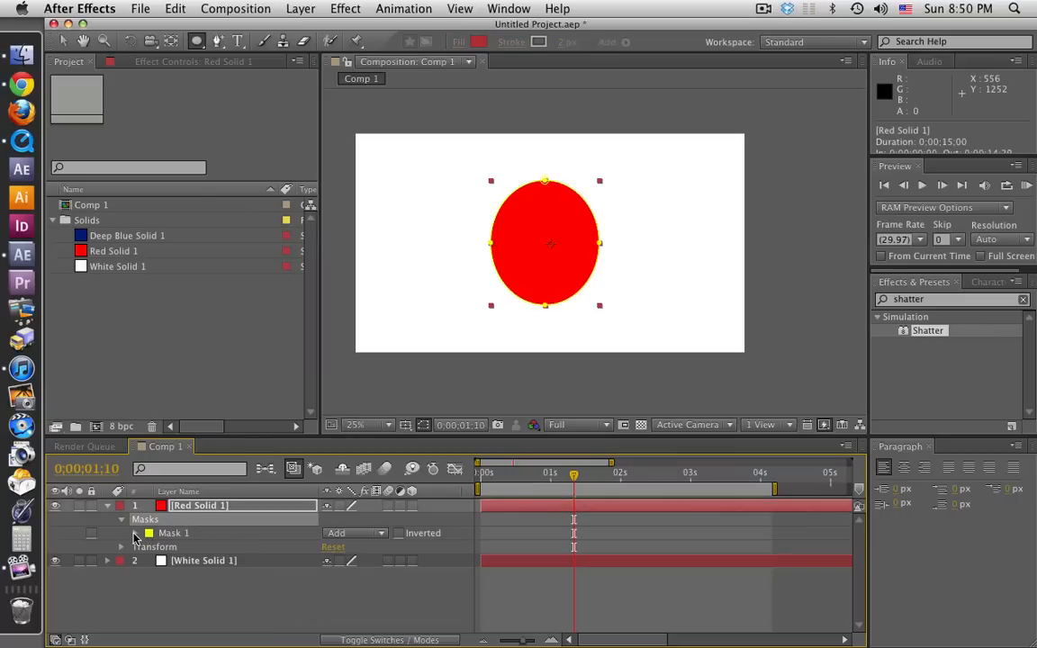
pyautogui.click(135, 532)
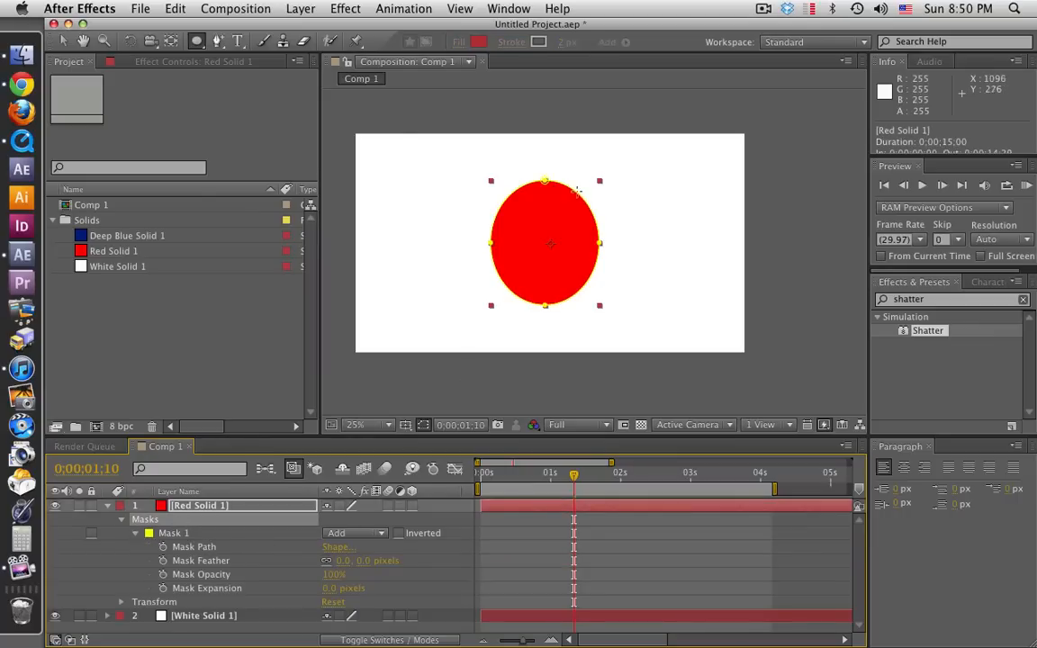
pyautogui.click(63, 42)
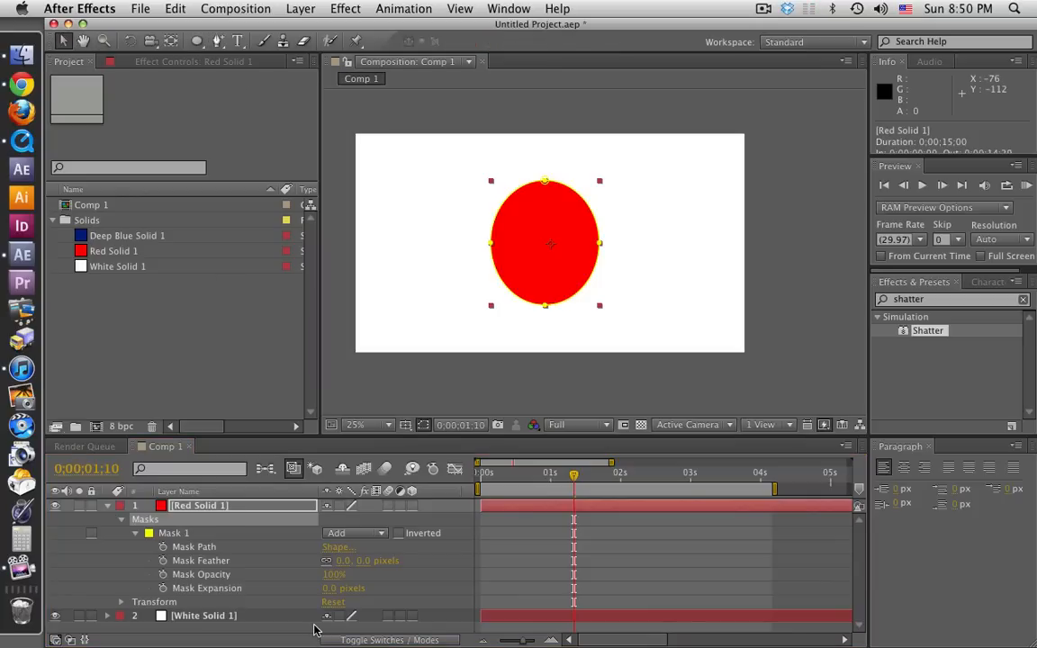
# Step: Set the red solid's position to 960, 746 and collapse the layer's properties
pyautogui.press('t')
pyautogui.press('p')
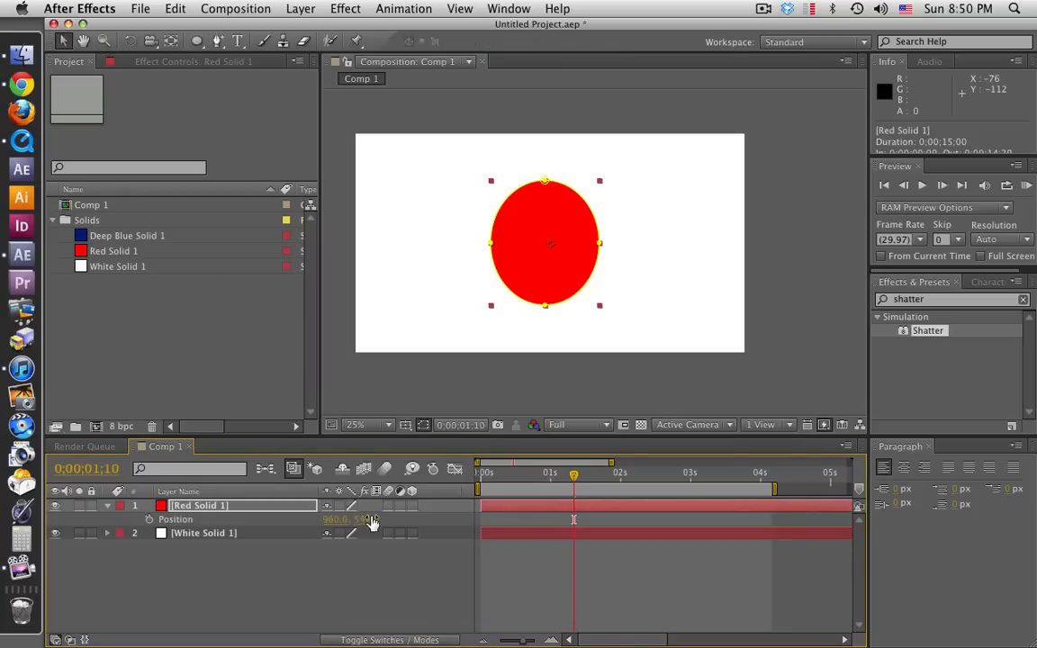
pyautogui.moveTo(372, 522); pyautogui.dragTo(192, 526)
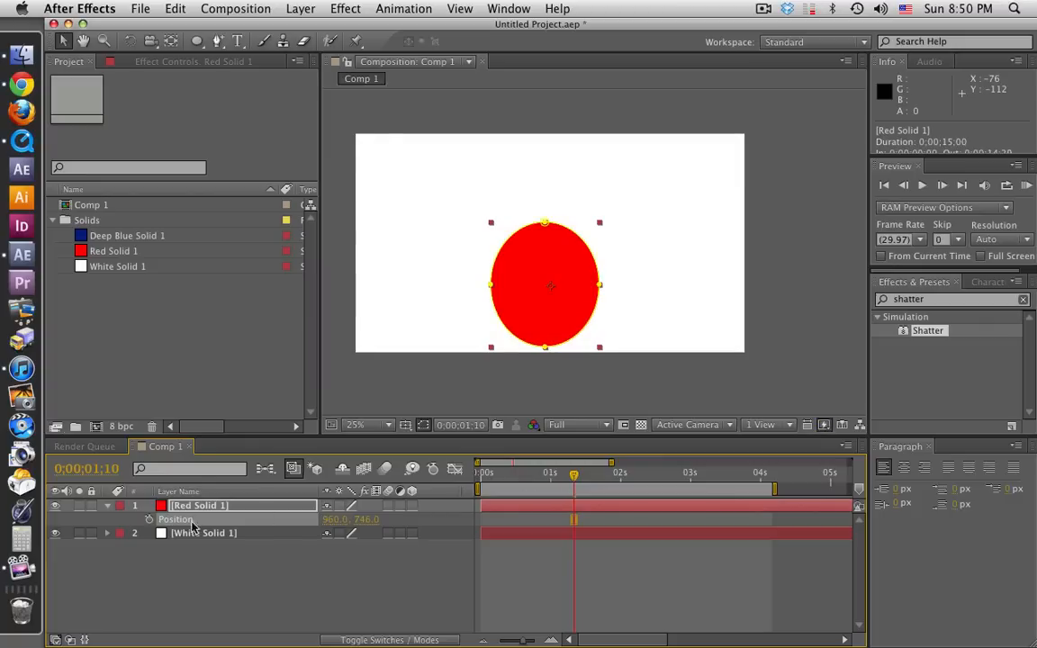
pyautogui.click(102, 510)
pyautogui.click(106, 506)
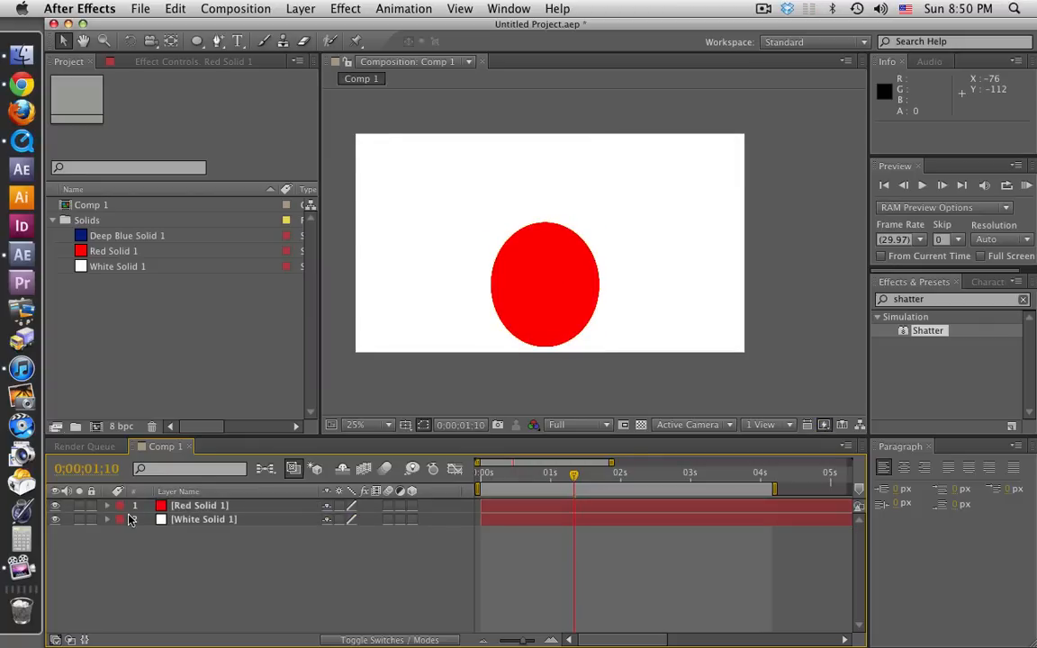
# Step: Move only Mask 1 of the red solid up 360 px, leaving the layer's position as it is
pyautogui.click(108, 507)
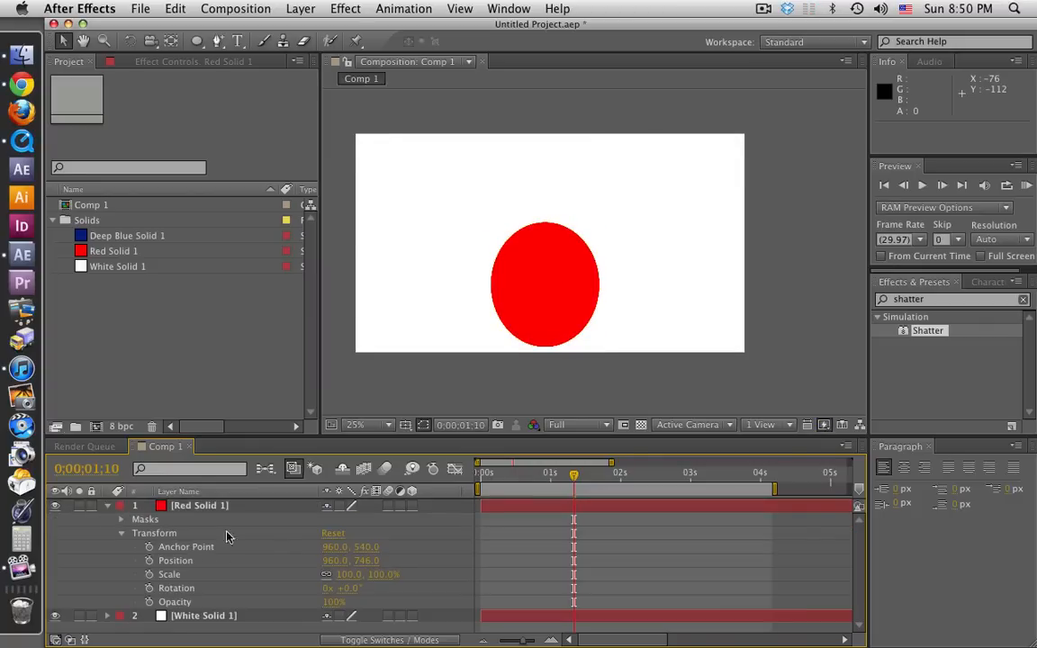
pyautogui.click(120, 520)
pyautogui.click(171, 533)
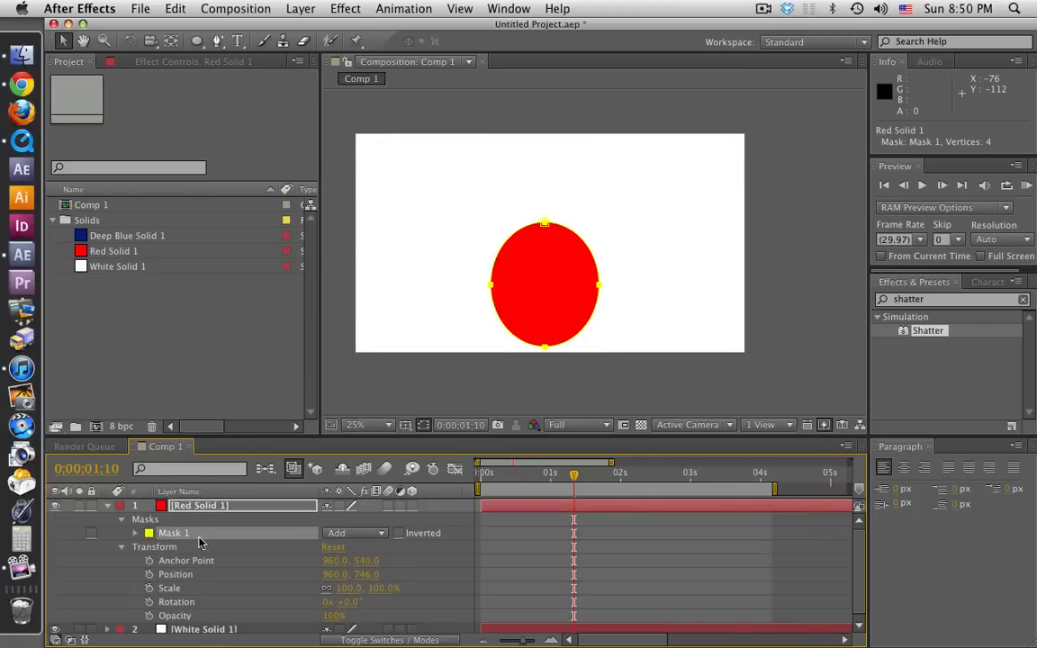
pyautogui.doubleClick(577, 237)
pyautogui.hotkey('shift', 'Up')
pyautogui.hotkey('shift', 'Up')
pyautogui.hotkey('shift', 'Up')
pyautogui.hotkey('shift', 'Up')
pyautogui.hotkey('shift', 'Up')
pyautogui.hotkey('shift', 'Up')
pyautogui.hotkey('shift', 'Up')
pyautogui.hotkey('shift', 'Up')
pyautogui.hotkey('shift', 'Up')
pyautogui.hotkey('shift', 'Up')
pyautogui.hotkey('shift', 'Up')
pyautogui.hotkey('shift', 'Up')
pyautogui.hotkey('shift', 'Up')
pyautogui.hotkey('shift', 'Up')
pyautogui.hotkey('shift', 'Up')
pyautogui.hotkey('shift', 'Up')
pyautogui.hotkey('shift', 'Up')
pyautogui.hotkey('shift', 'Up')
pyautogui.hotkey('shift', 'Up')
pyautogui.hotkey('shift', 'Up')
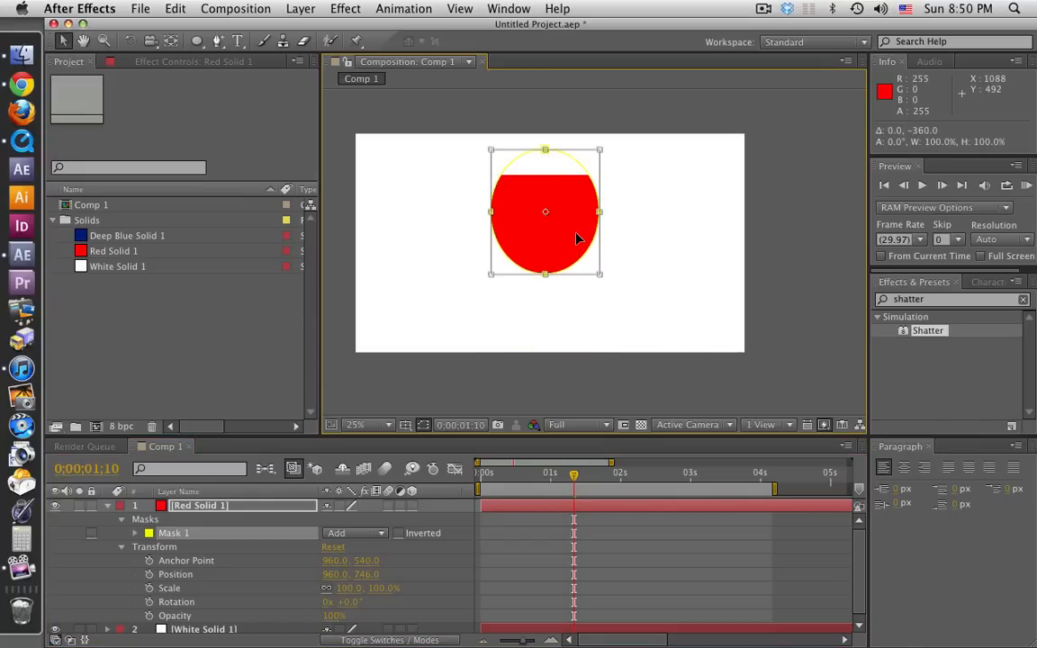
# Step: Move Mask 1 120 px to the right and about 120 px back down so the whole ellipse fits within the red solid
pyautogui.hotkey('shift', 'Right')
pyautogui.hotkey('shift', 'Right')
pyautogui.hotkey('shift', 'Right')
pyautogui.hotkey('shift', 'Right')
pyautogui.hotkey('shift', 'Right')
pyautogui.hotkey('shift', 'Right')
pyautogui.hotkey('shift', 'Right')
pyautogui.hotkey('shift', 'Right')
pyautogui.hotkey('shift', 'Right')
pyautogui.hotkey('shift', 'Right')
pyautogui.hotkey('shift', 'Right')
pyautogui.hotkey('shift', 'Right')
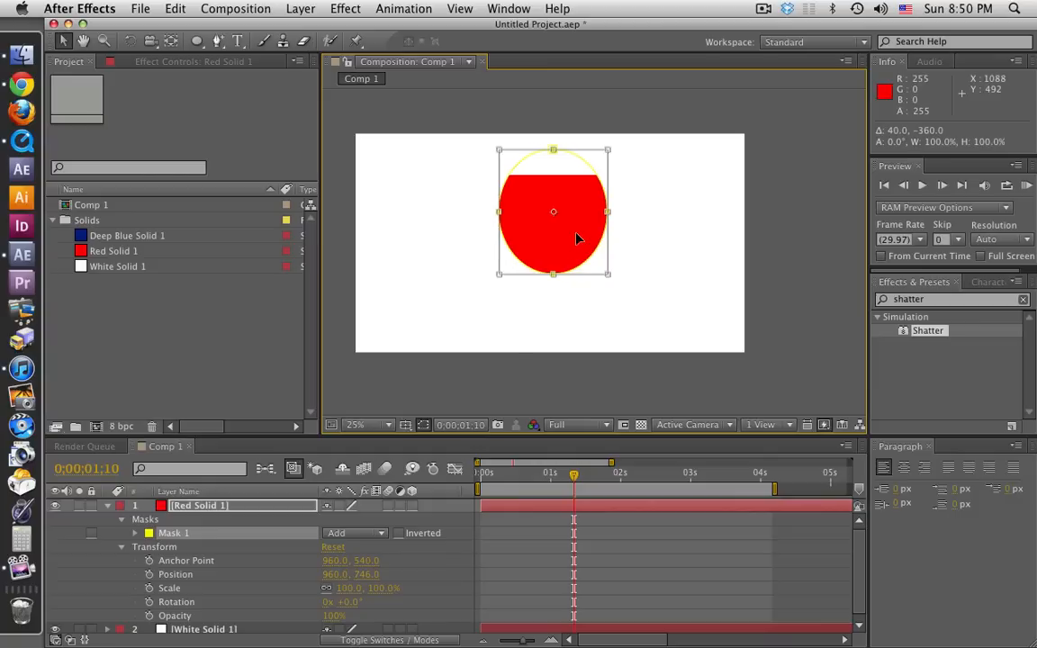
pyautogui.hotkey('shift', 'Down')
pyautogui.hotkey('shift', 'Down')
pyautogui.hotkey('shift', 'Down')
pyautogui.hotkey('shift', 'Down')
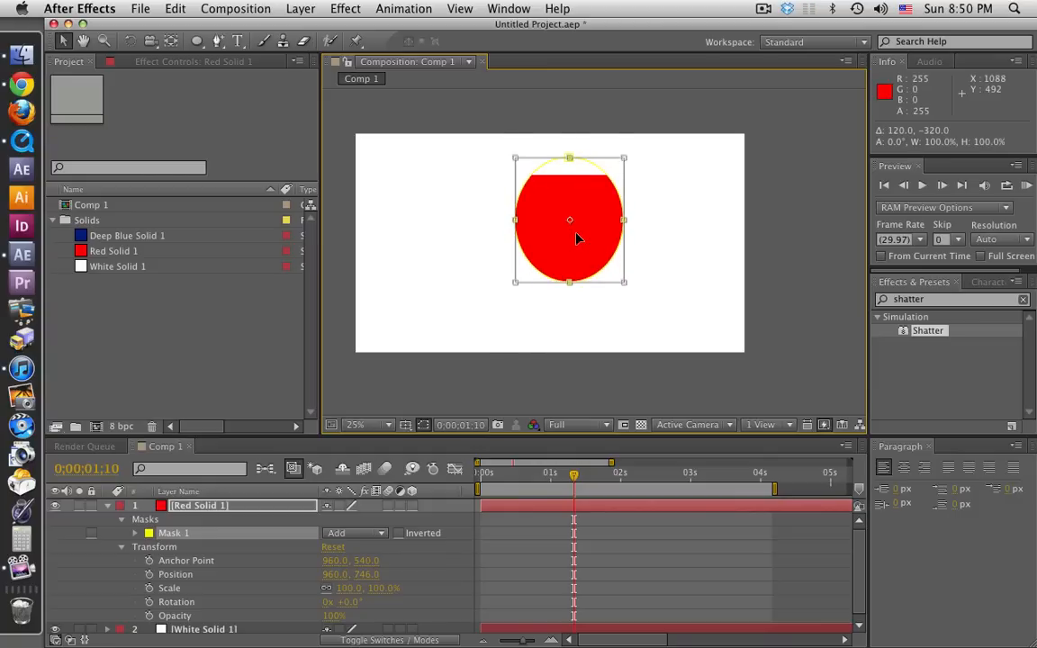
pyautogui.hotkey('shift', 'Down')
pyautogui.hotkey('shift', 'Down')
pyautogui.hotkey('shift', 'Down')
pyautogui.hotkey('shift', 'Down')
pyautogui.hotkey('shift', 'Down')
pyautogui.hotkey('shift', 'Down')
pyautogui.hotkey('shift', 'Down')
pyautogui.hotkey('shift', 'Down')
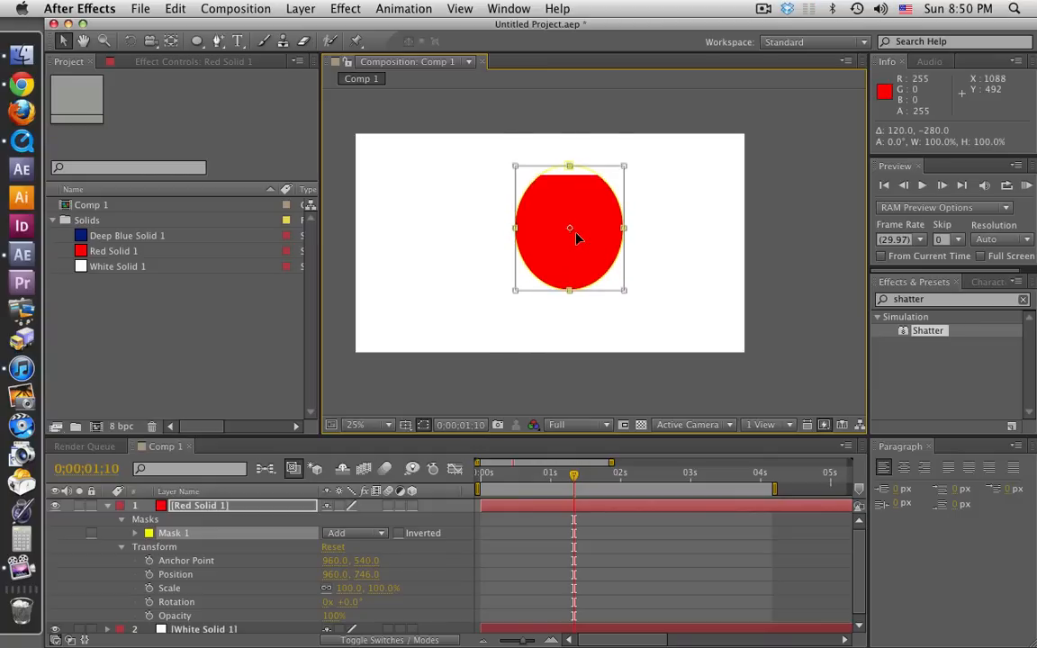
# Step: Hide the red solid layer and deselect all layers and masks
pyautogui.click(246, 523)
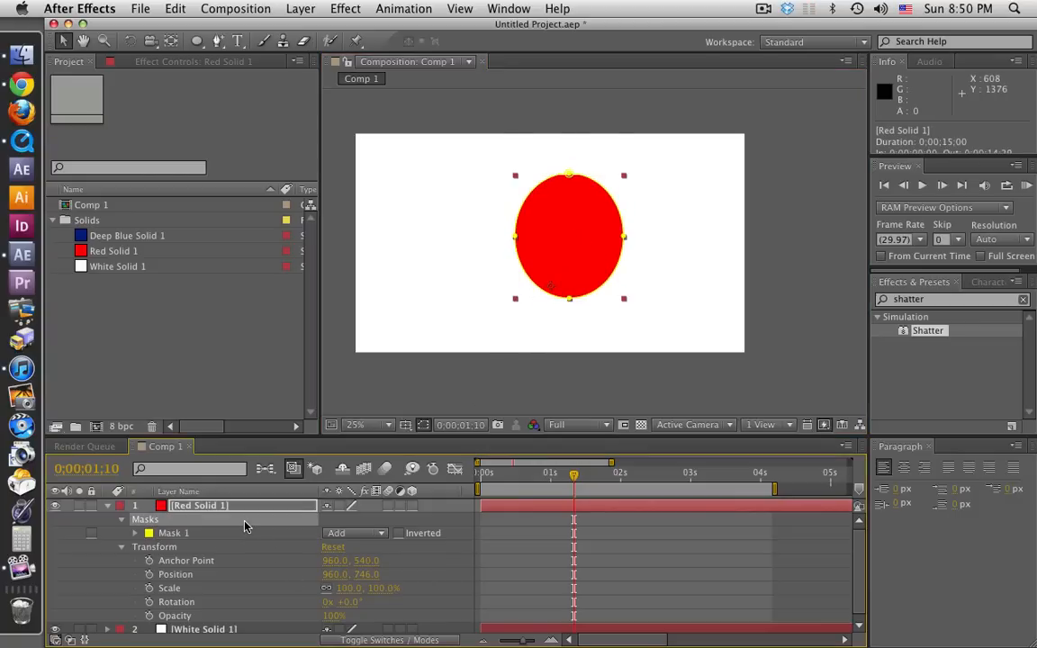
pyautogui.click(174, 535)
pyautogui.click(183, 519)
pyautogui.click(225, 537)
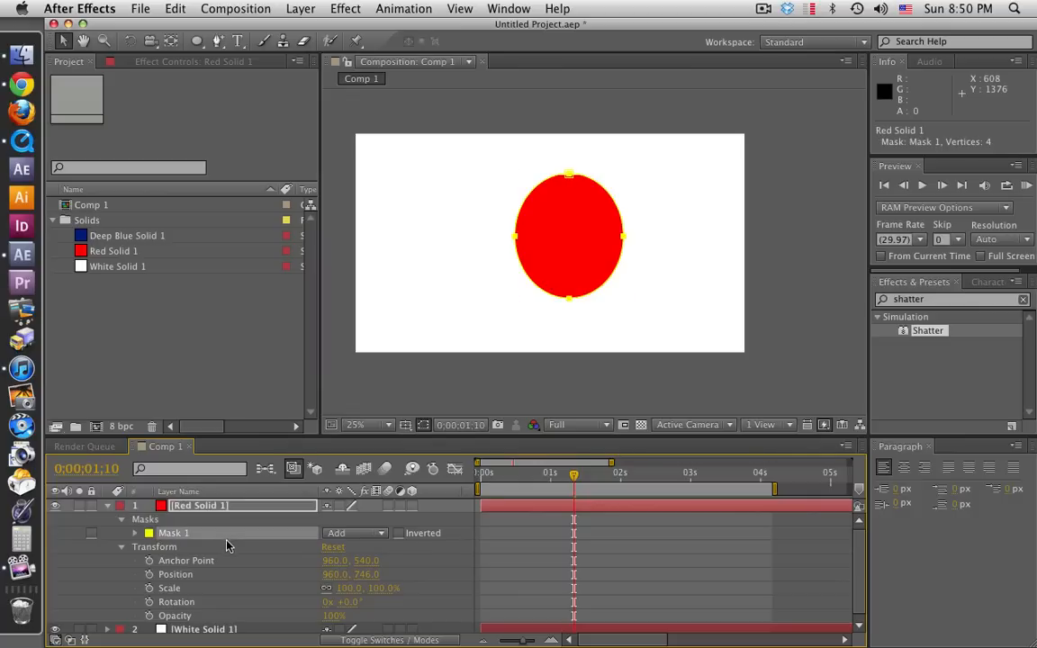
pyautogui.click(55, 505)
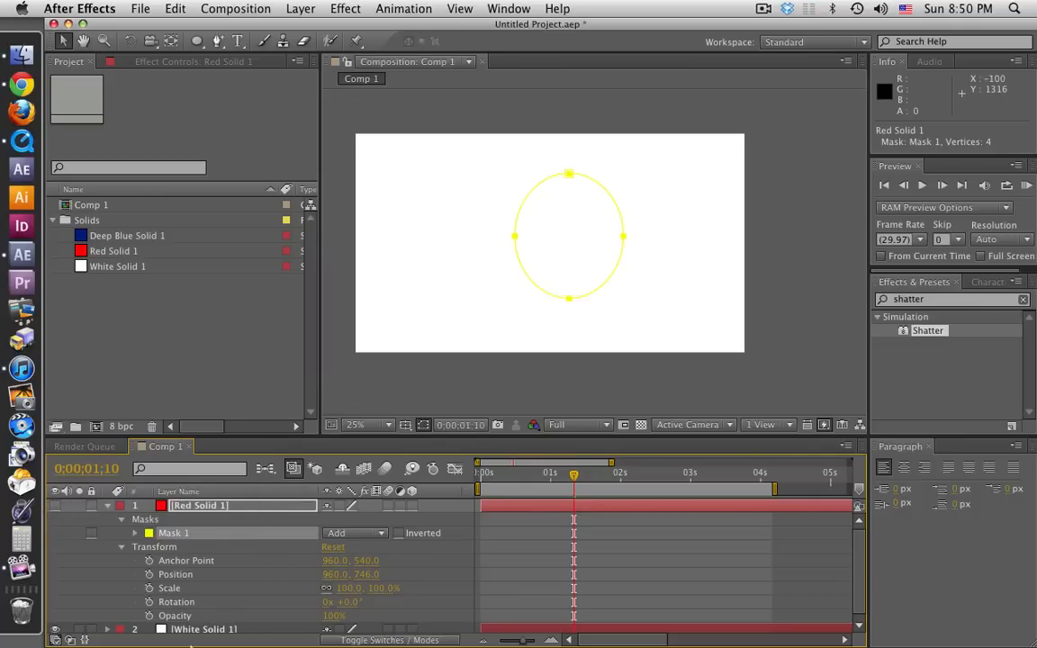
pyautogui.click(231, 603)
pyautogui.click(281, 559)
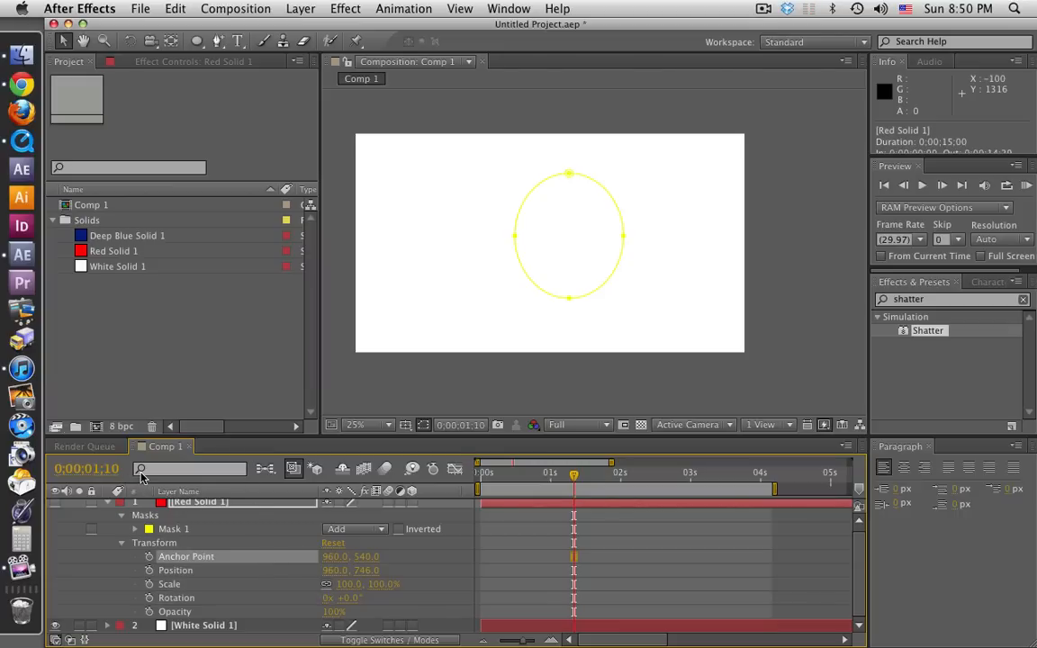
pyautogui.press('F2')
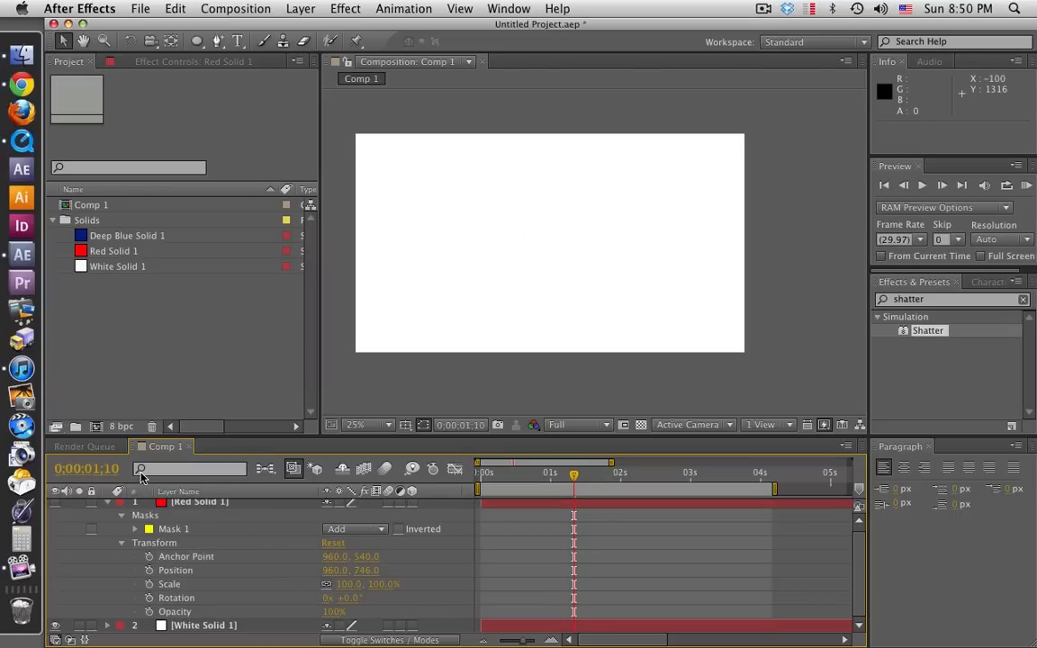
# Step: Draw a red ellipse about 648 px wide and 496 px high at the composition's centre as a new shape layer
pyautogui.click(195, 41)
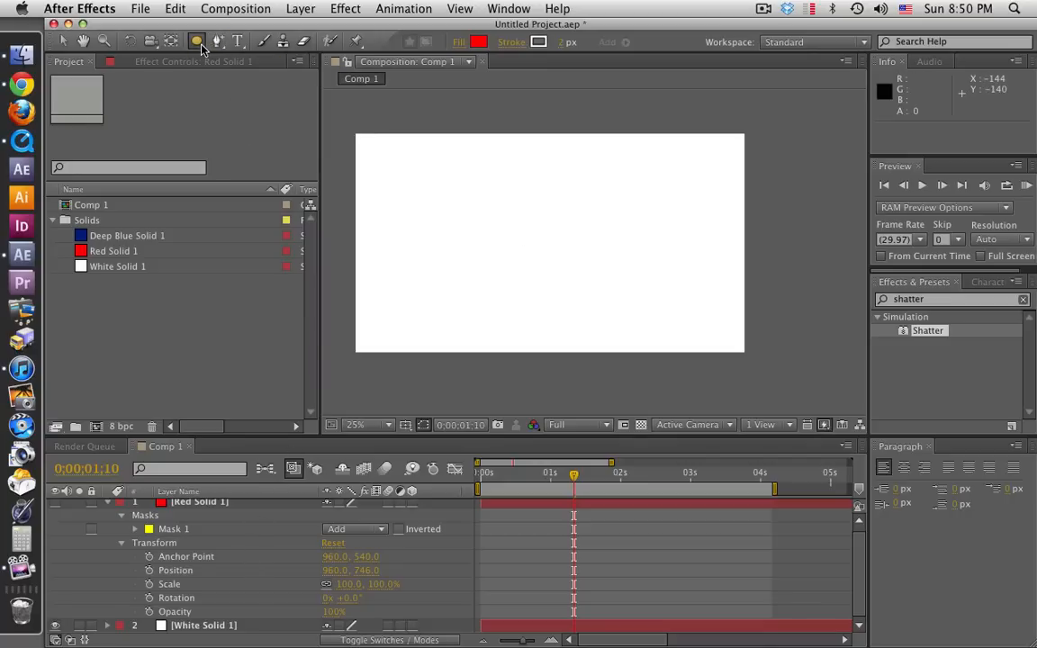
pyautogui.moveTo(485, 195); pyautogui.dragTo(618, 296)
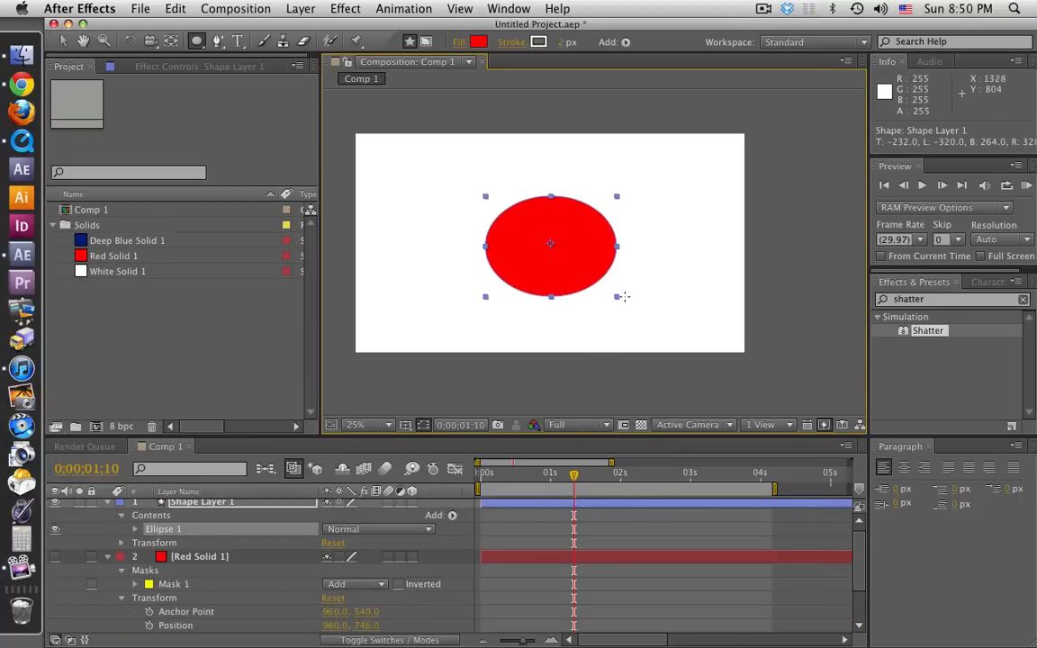
pyautogui.scroll(1, 572, 556)
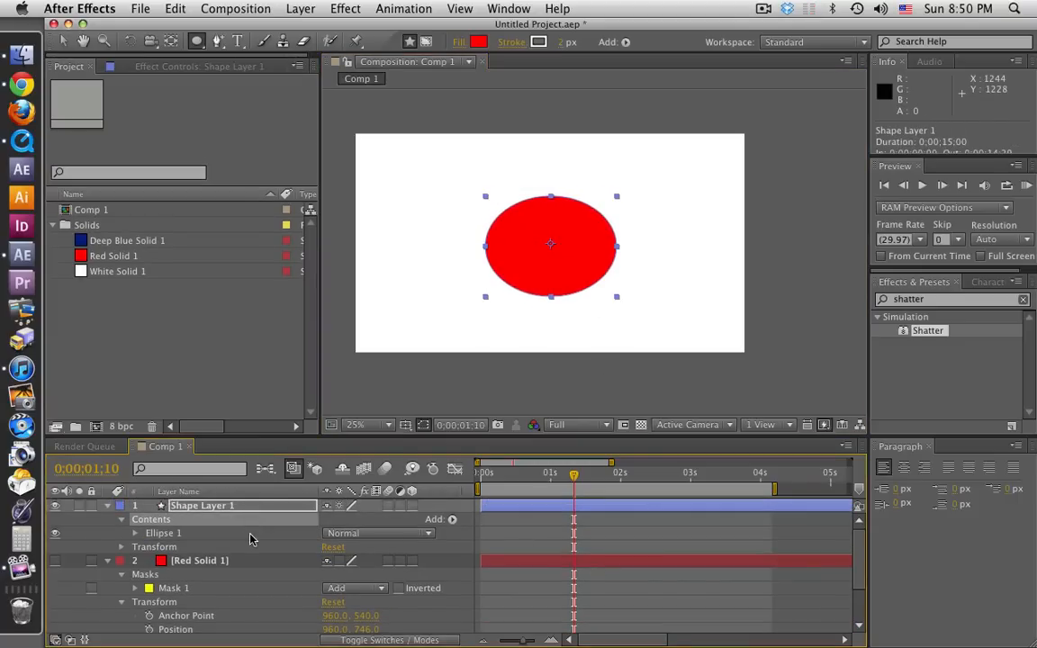
# Step: Expand Ellipse 1 and review the items and path operations that can be added to the shape layer
pyautogui.click(136, 533)
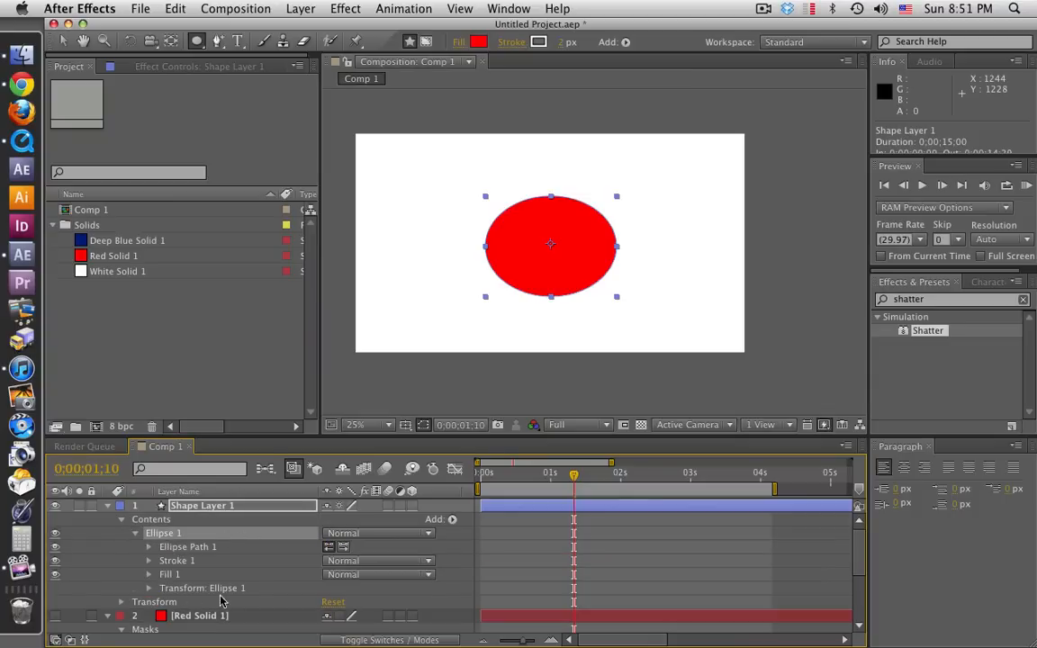
pyautogui.click(452, 520)
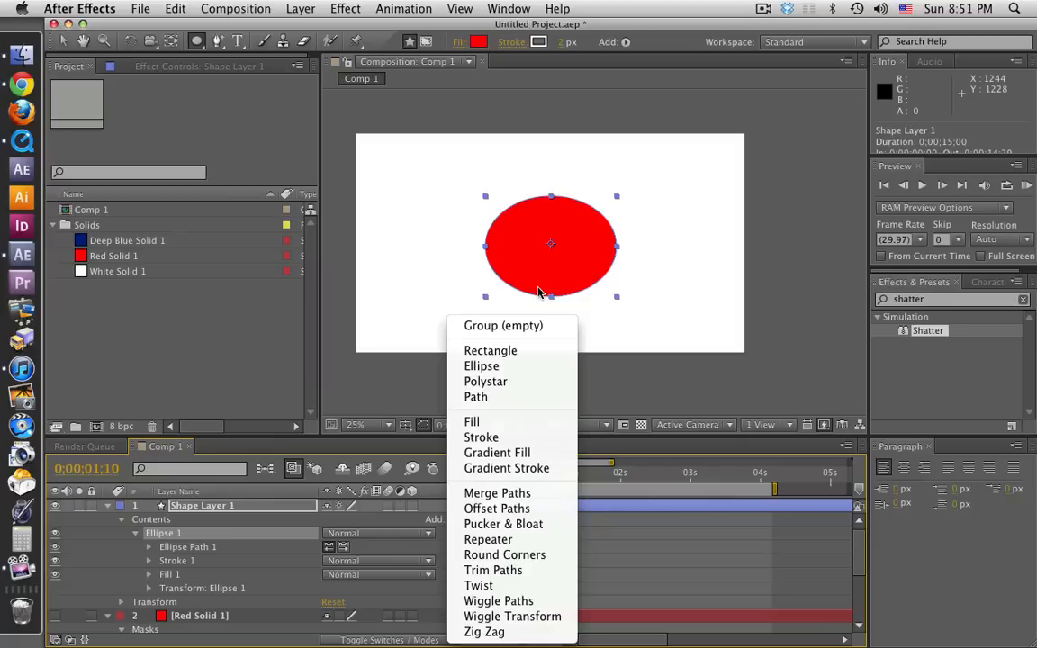
pyautogui.click(648, 559)
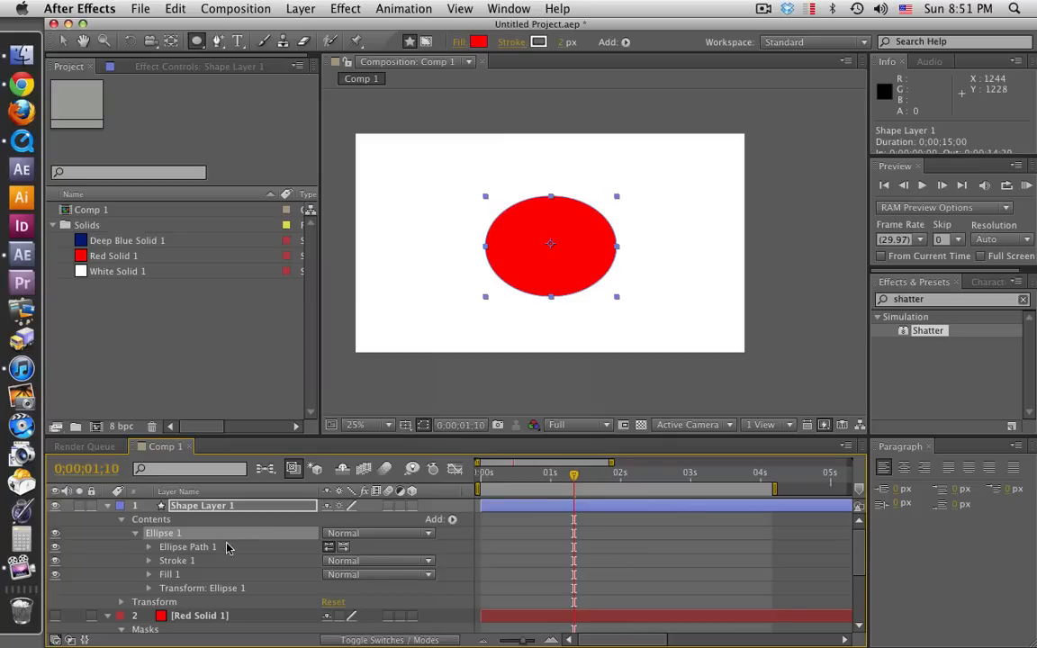
# Step: Examine the Stroke 1 and Fill 1 properties of Ellipse 1 in the shape layer
pyautogui.click(149, 561)
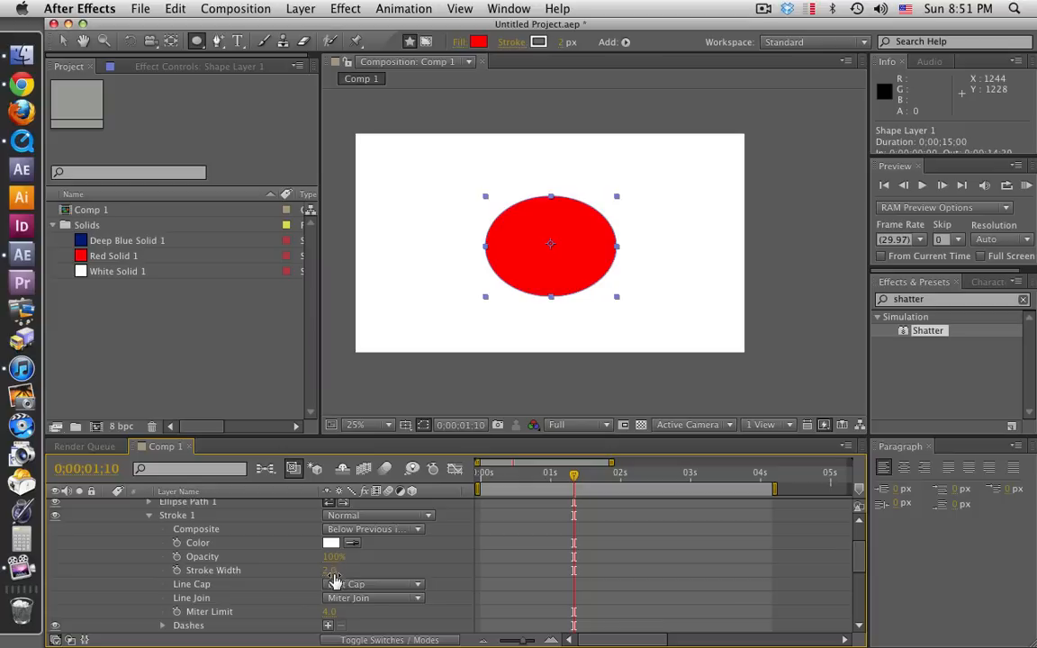
pyautogui.scroll(-3, 426, 595)
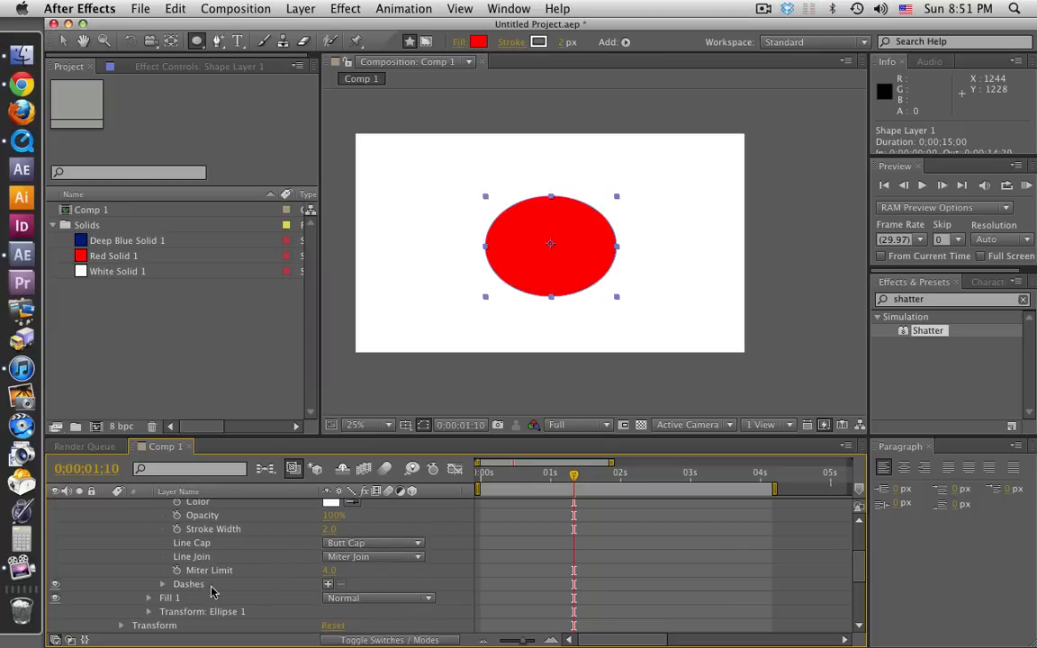
pyautogui.click(149, 598)
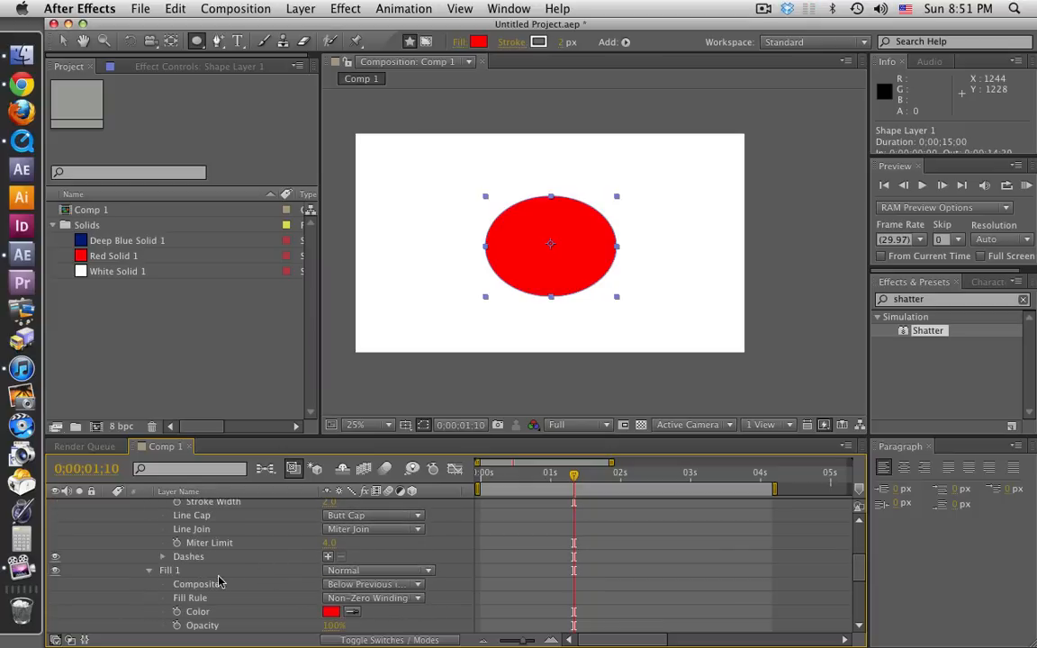
pyautogui.scroll(-5, 224, 583)
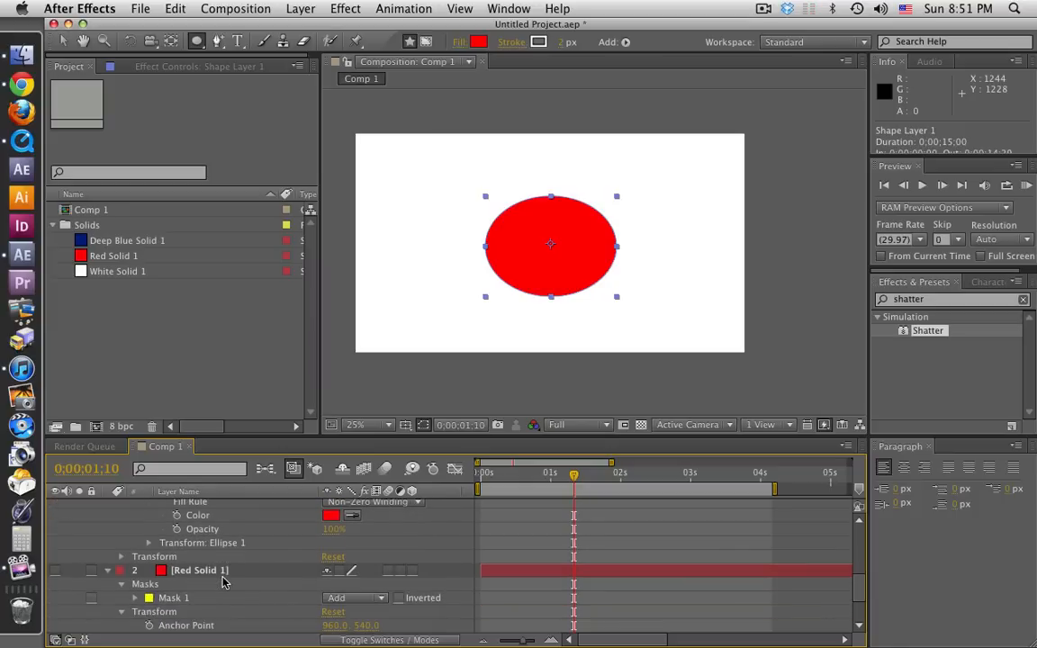
# Step: Delete the shape layer with the large ellipse and the masked red solid layer from the composition
pyautogui.scroll(10, 224, 582)
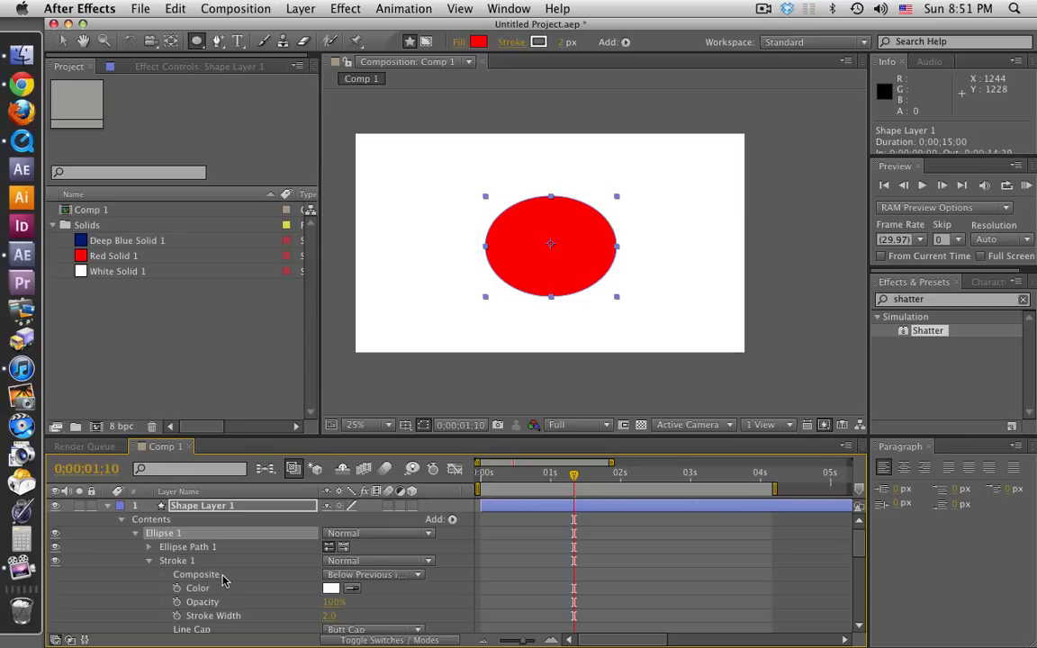
pyautogui.scroll(-10, 220, 581)
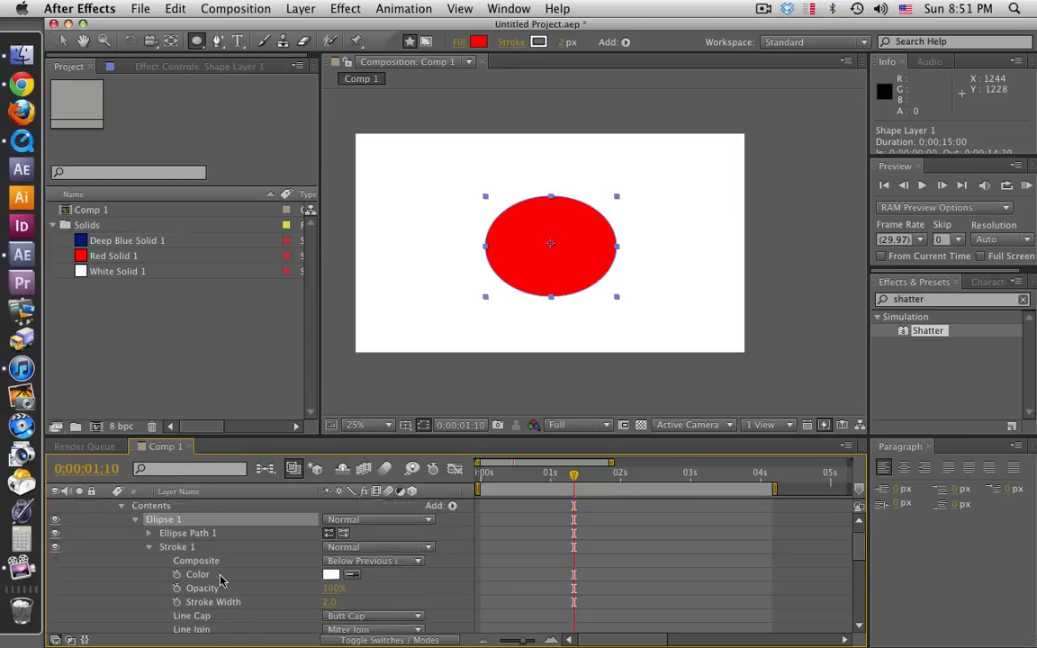
pyautogui.scroll(10, 220, 580)
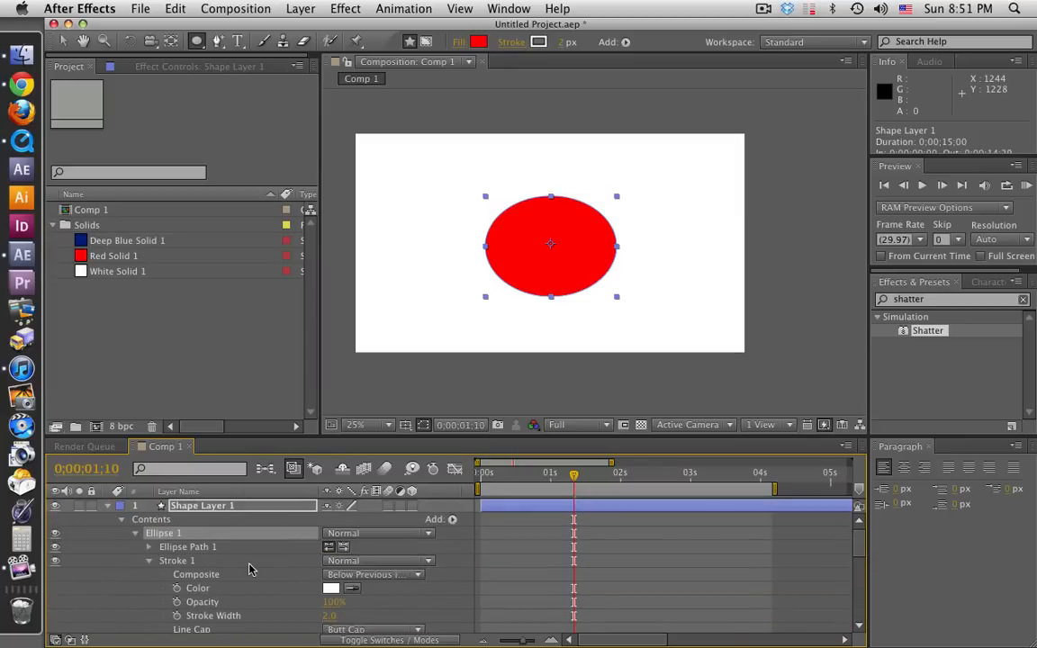
pyautogui.scroll(-3, 216, 569)
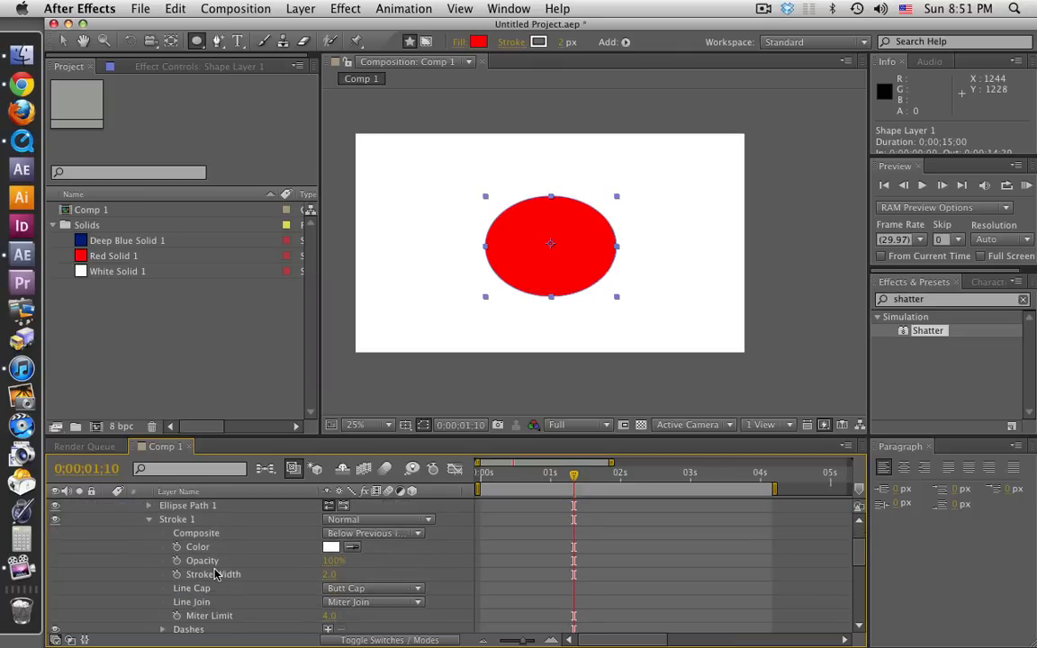
pyautogui.scroll(3, 213, 568)
pyautogui.click(201, 509)
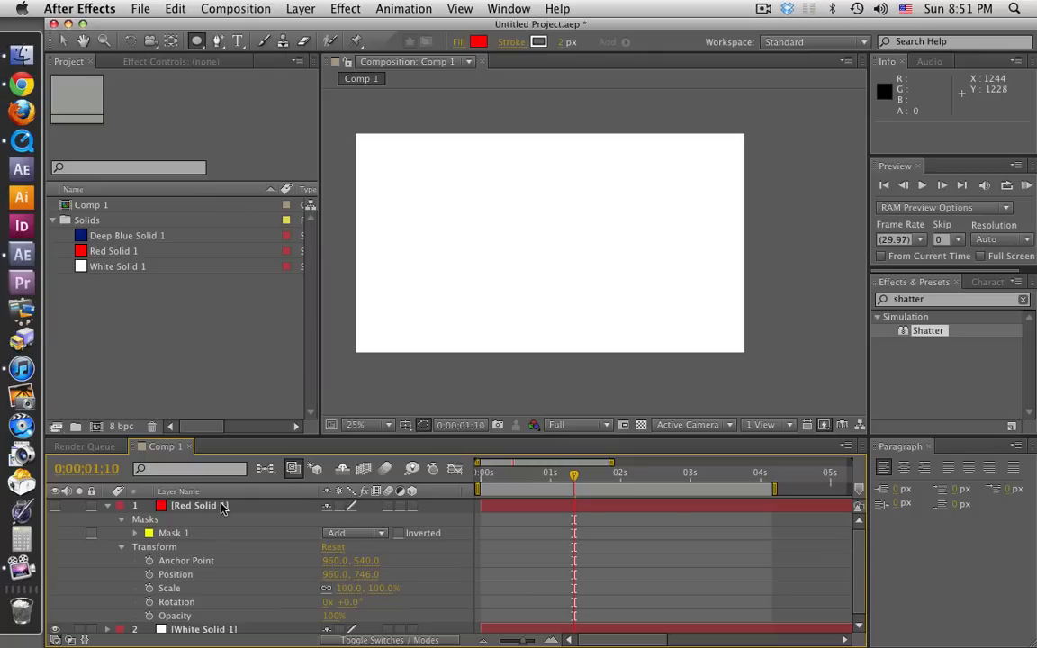
pyautogui.click(222, 506)
pyautogui.press('Delete')
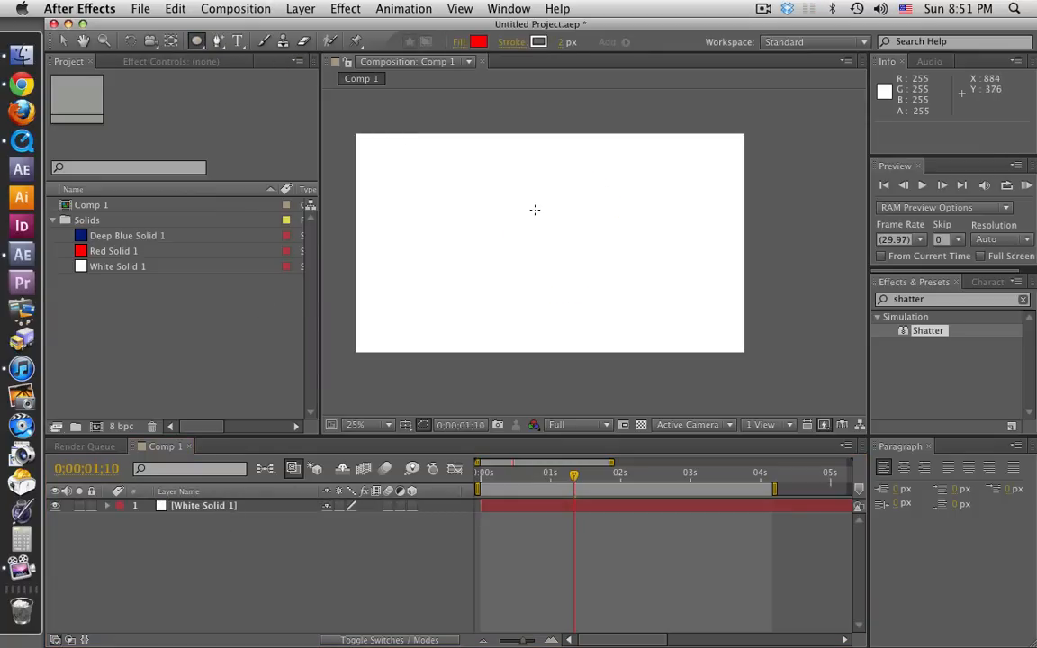
# Step: Draw a red circle about 136 px wide near the composition's centre as a new shape layer and name it head
pyautogui.moveTo(533, 208); pyautogui.dragTo(560, 237)
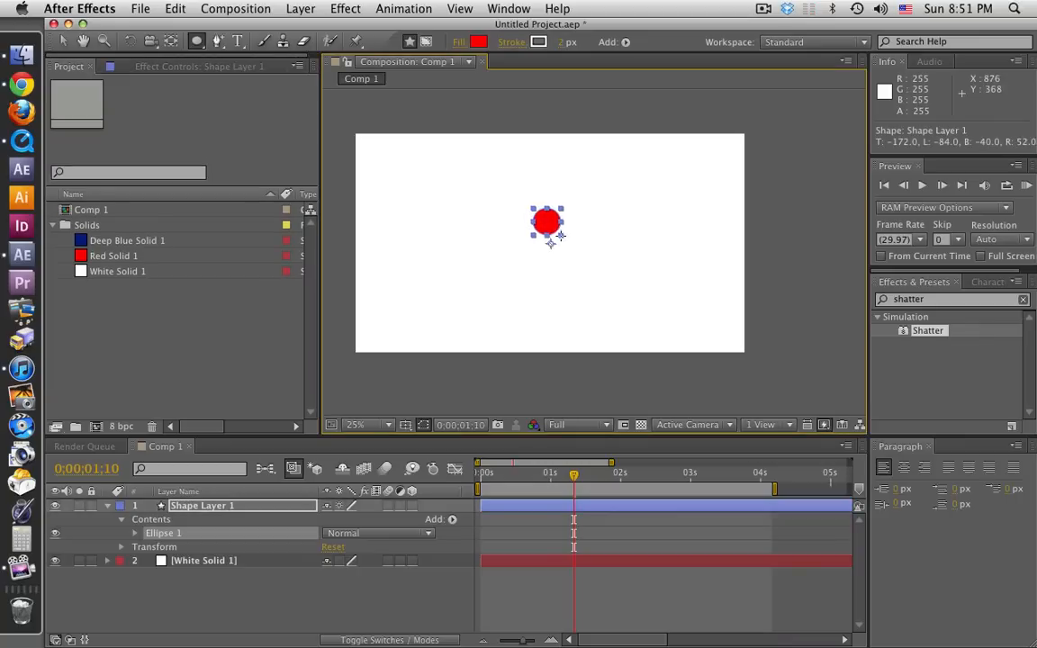
pyautogui.click(225, 490)
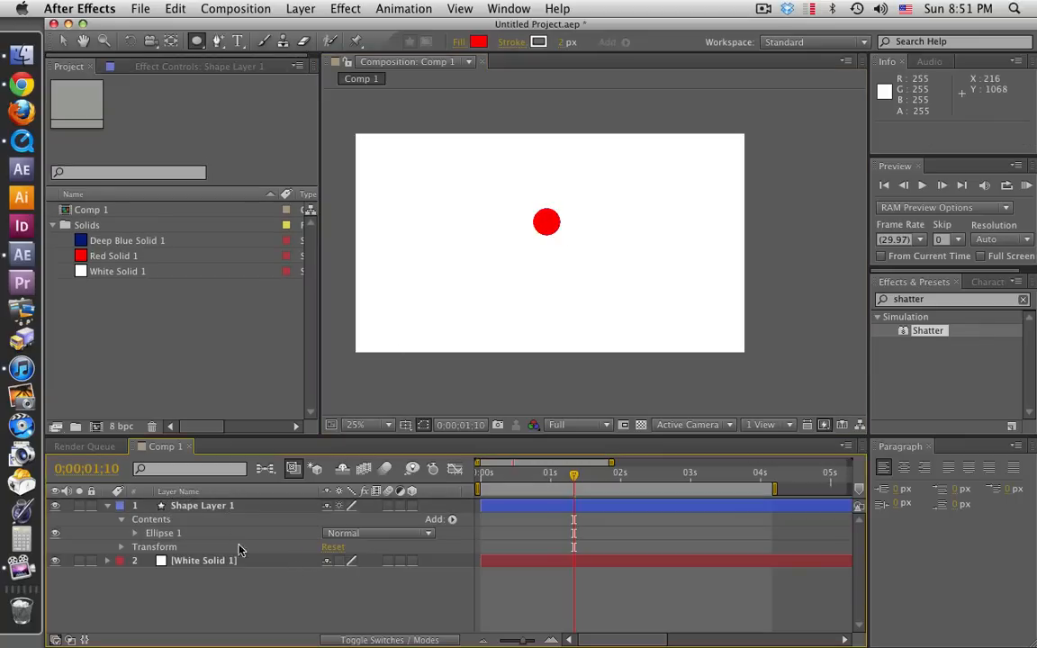
pyautogui.click(206, 505)
pyautogui.press('Return')
pyautogui.write('he')
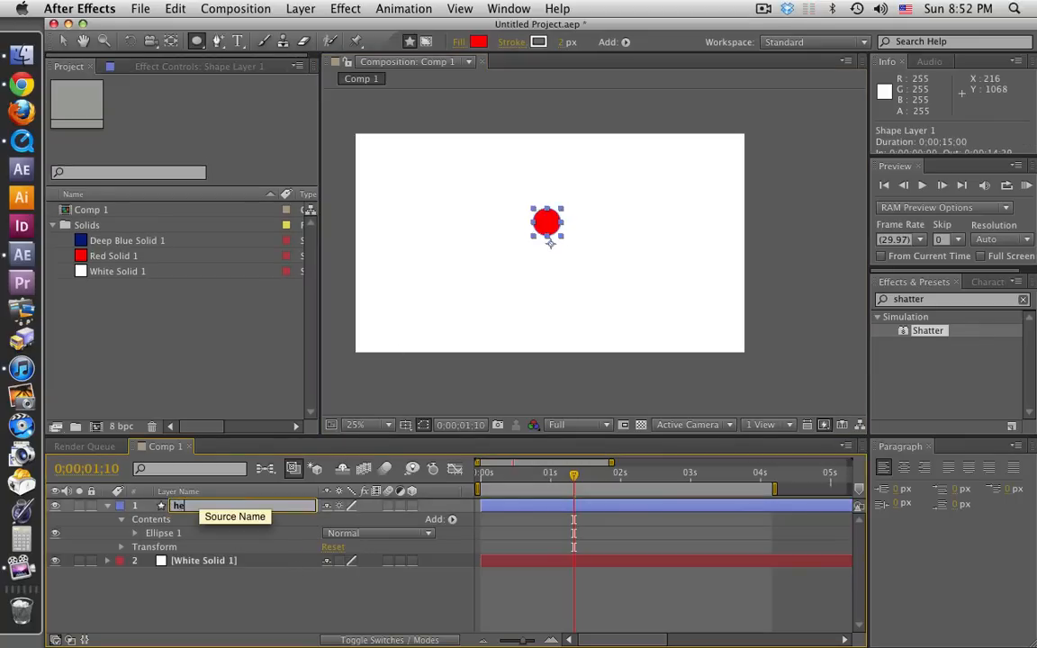
pyautogui.write('a')
pyautogui.press('Return')
pyautogui.press('Return')
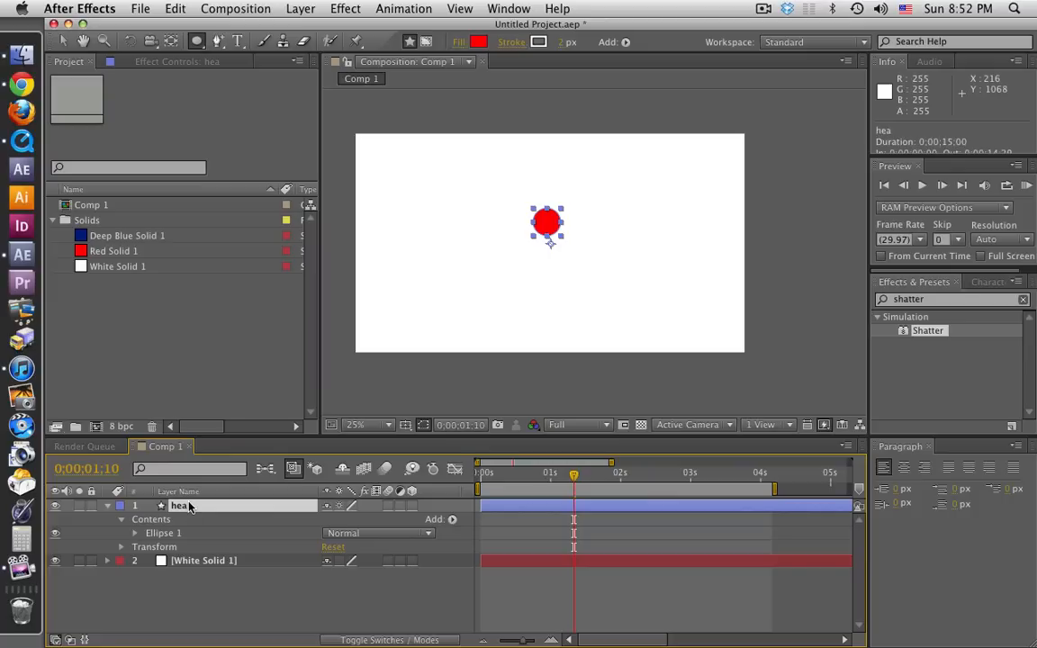
pyautogui.write('head')
pyautogui.click(167, 605)
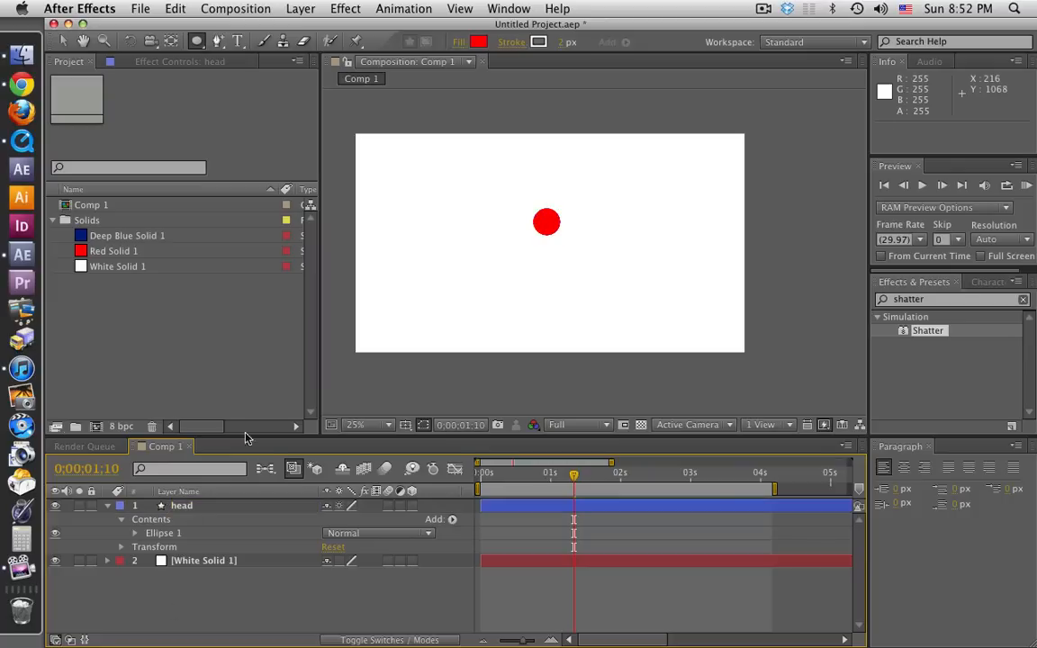
# Step: Draw a red ellipse about 96 px wide and 332 px high below the head as a new shape layer, nudged slightly left under it
pyautogui.click(197, 42)
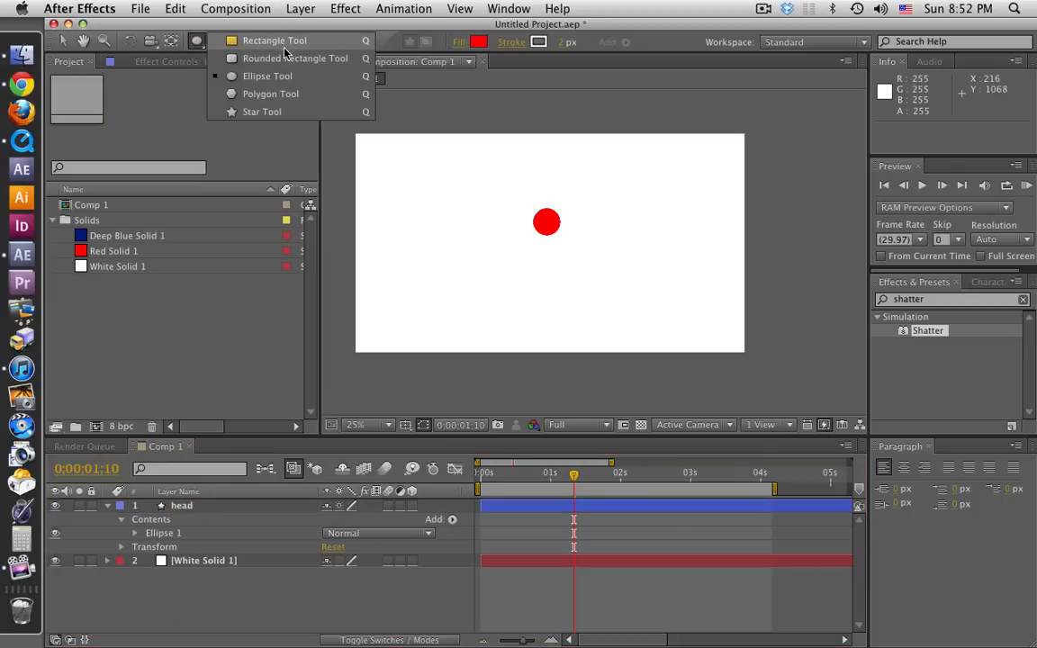
pyautogui.click(257, 76)
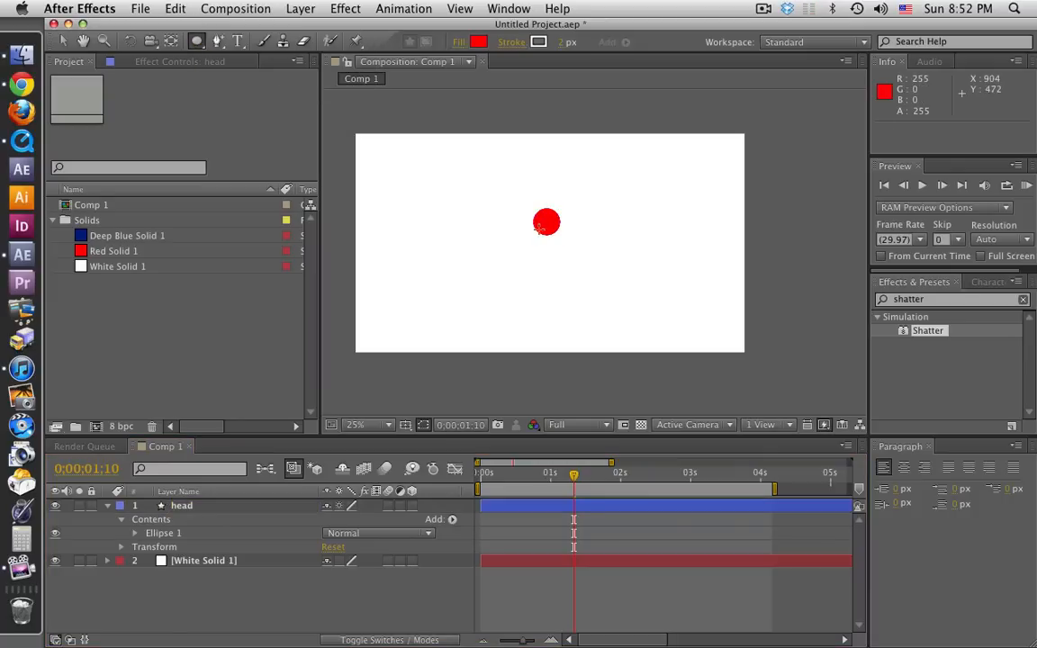
pyautogui.moveTo(537, 227); pyautogui.dragTo(558, 297)
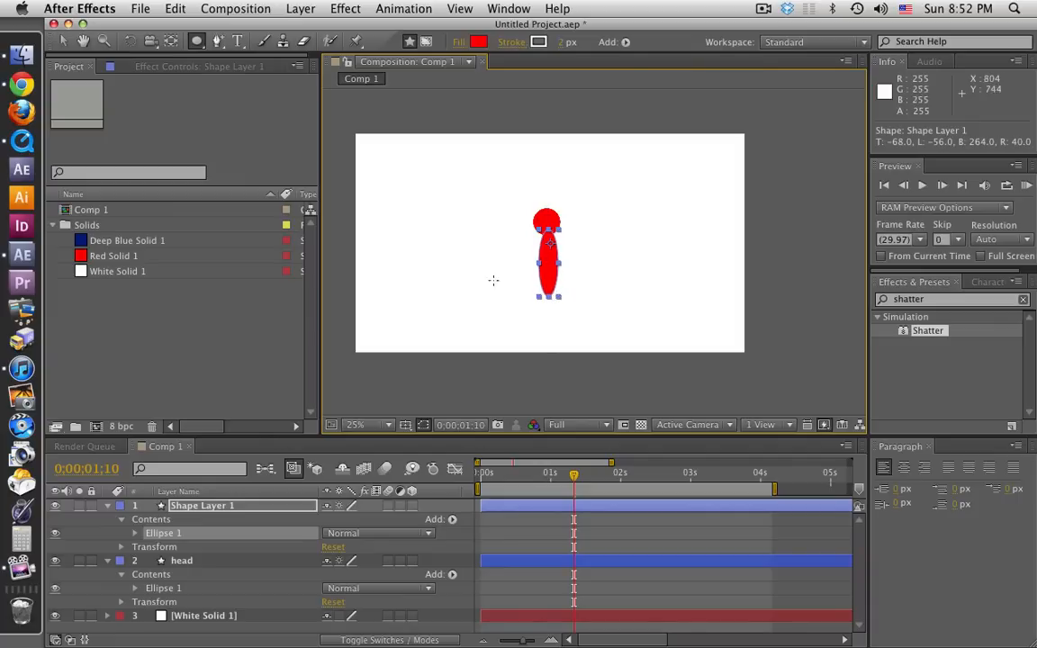
pyautogui.press('v')
pyautogui.hotkey('shift', 'Left')
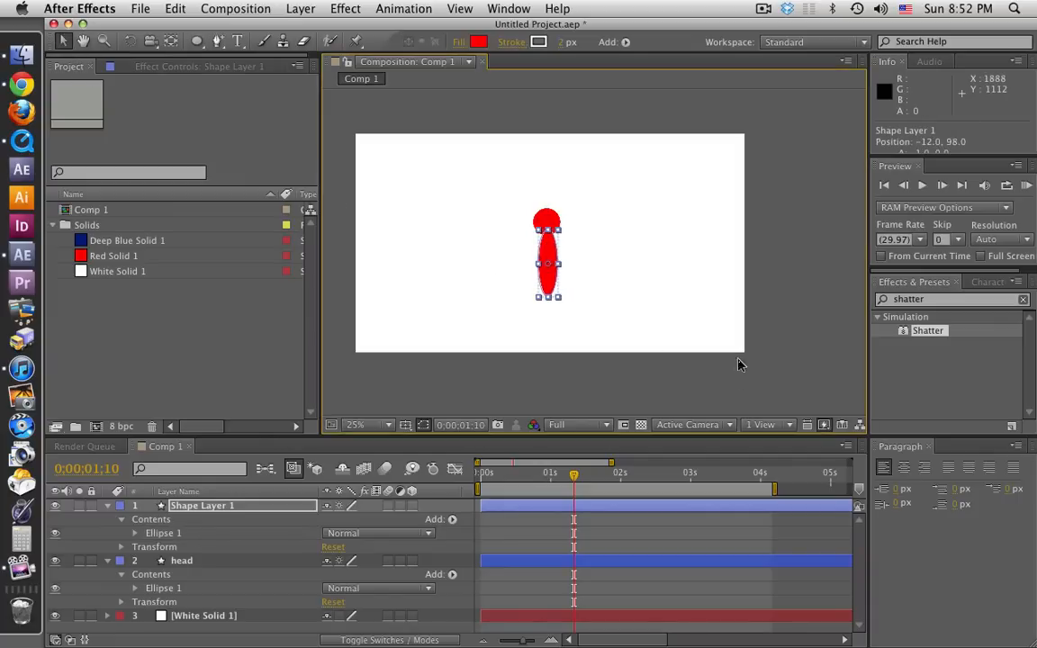
pyautogui.click(539, 539)
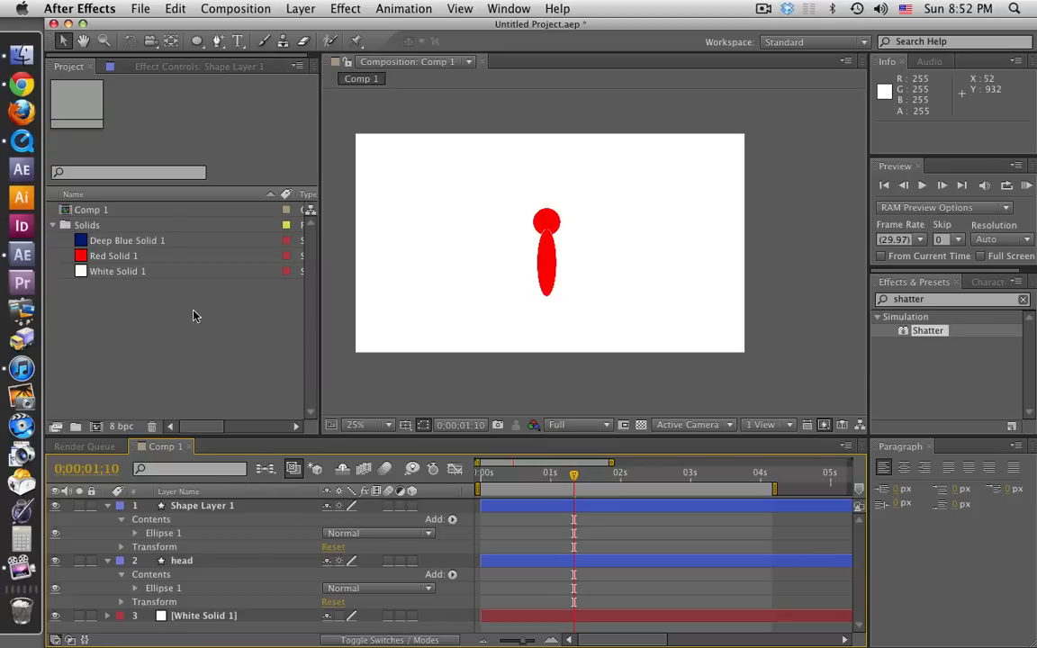
# Step: Draw a thin horizontal red rectangle about 168 px wide and 20 px high to the right of the body as a new shape layer
pyautogui.click(197, 41)
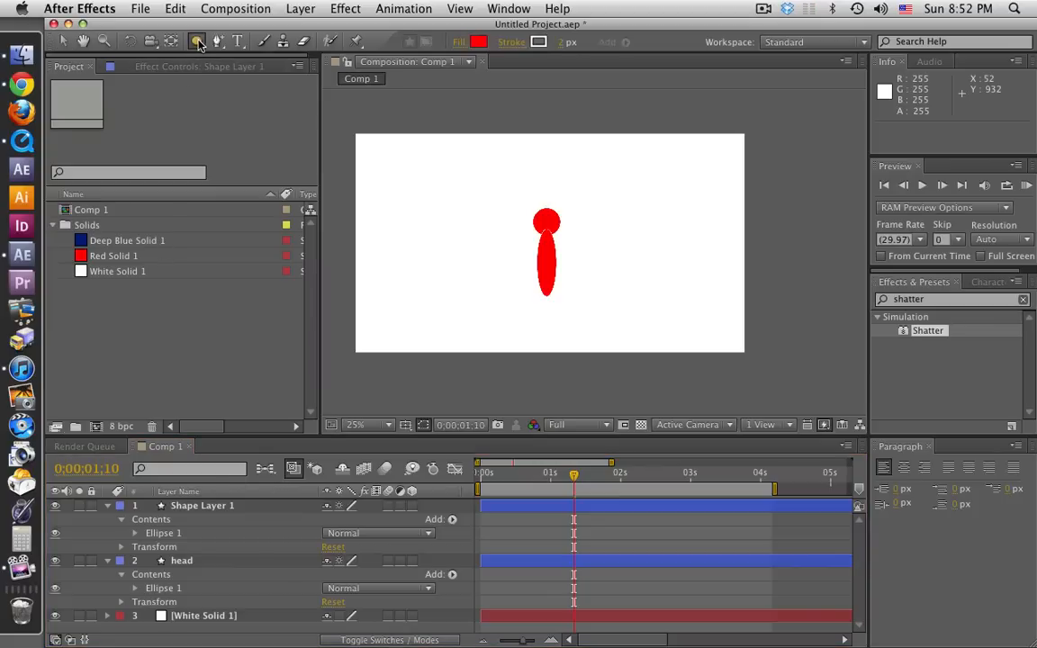
pyautogui.moveTo(200, 45); pyautogui.dragTo(221, 38)
pyautogui.moveTo(576, 249); pyautogui.dragTo(615, 253)
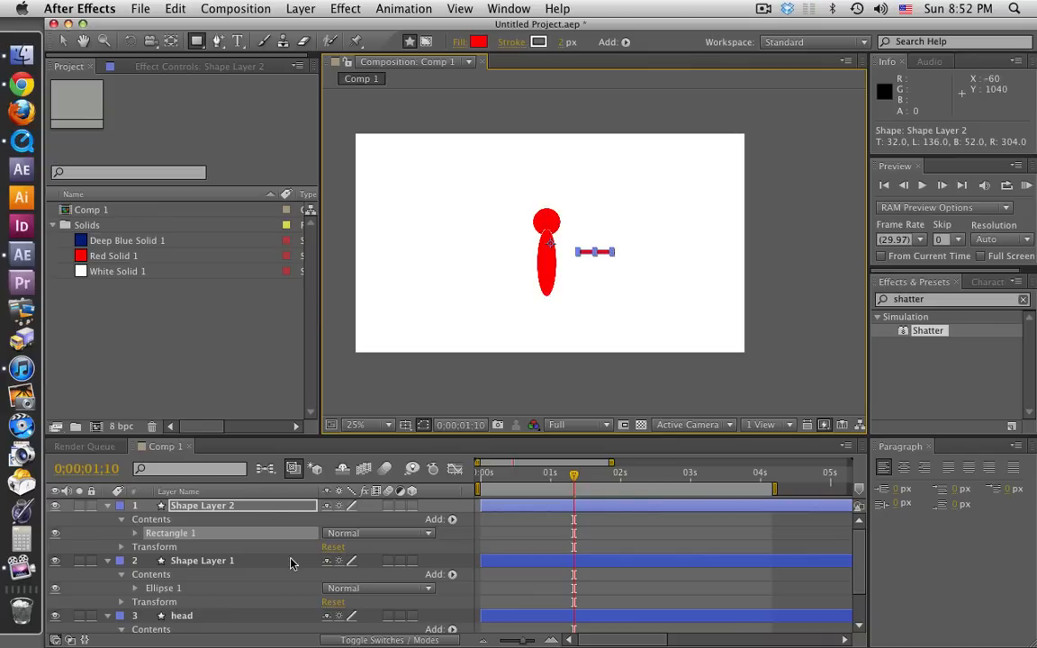
# Step: Rename the thin rectangle's shape layer to Left arm
pyautogui.click(202, 561)
pyautogui.click(205, 509)
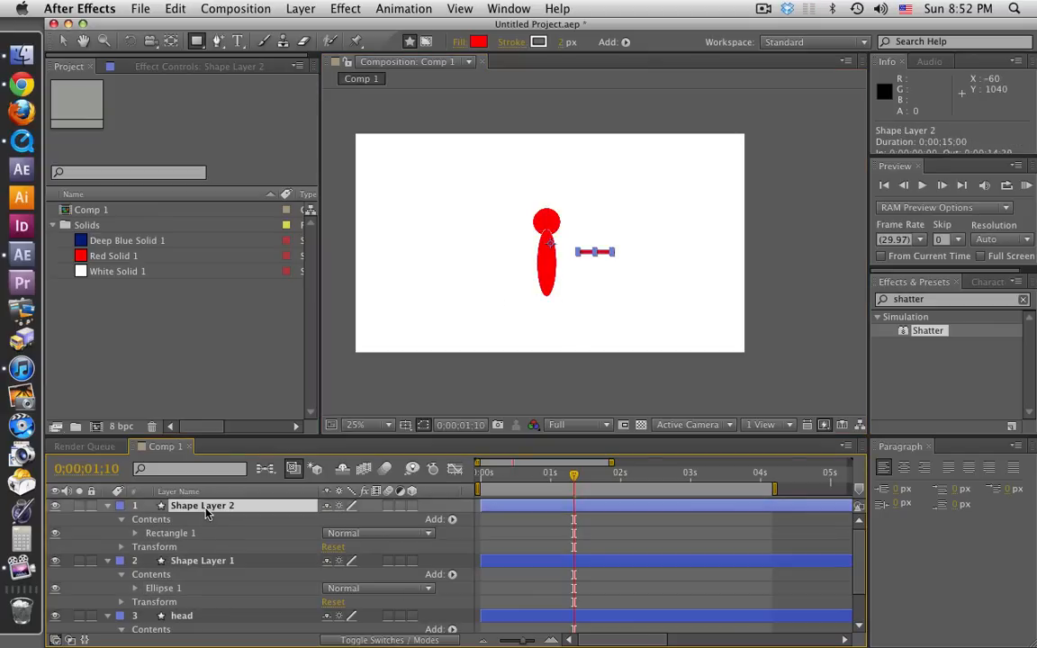
pyautogui.press('Return')
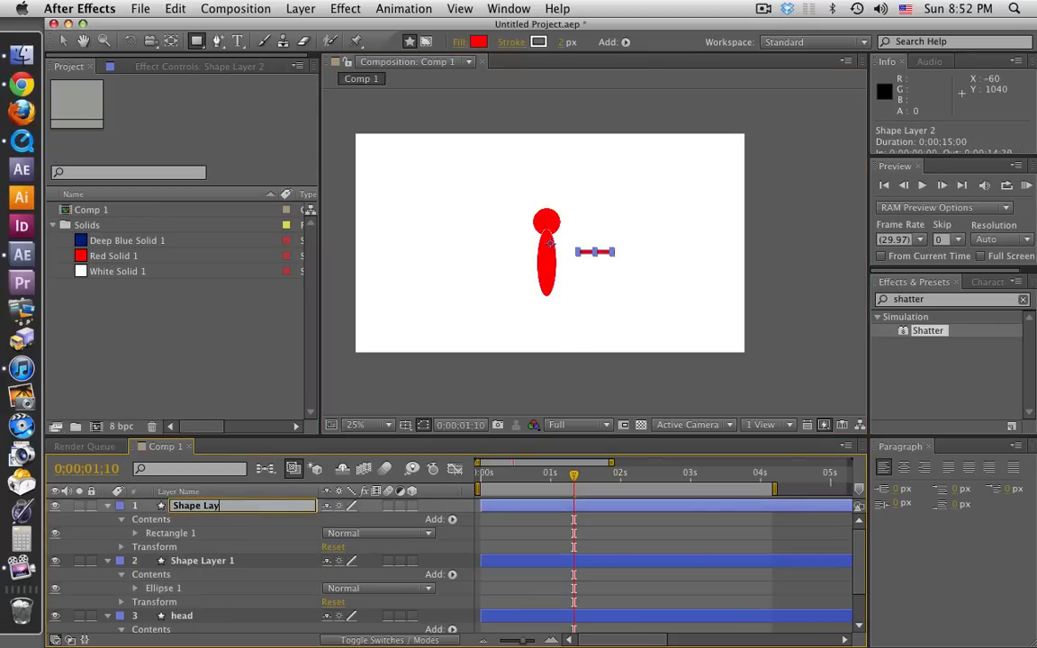
pyautogui.press('BackSpace')
pyautogui.press('BackSpace')
pyautogui.press('BackSpace')
pyautogui.press('BackSpace')
pyautogui.press('BackSpace')
pyautogui.press('BackSpace')
pyautogui.write('Left arm')
pyautogui.press('Return')
# Step: Rename the tall ellipse's shape layer to Body
pyautogui.click(202, 561)
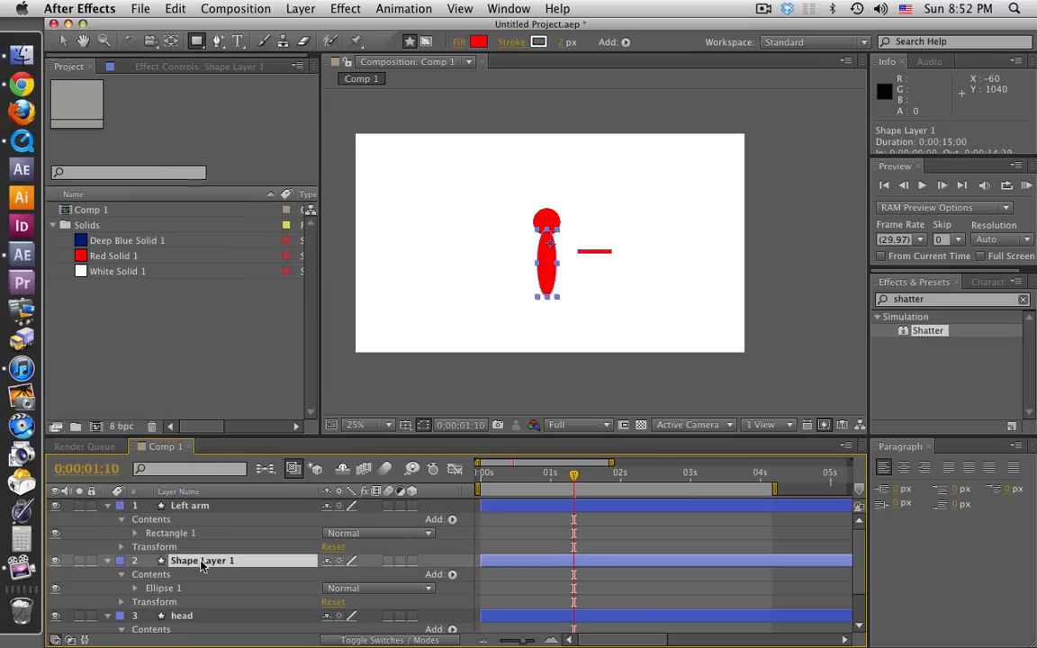
pyautogui.press('Return')
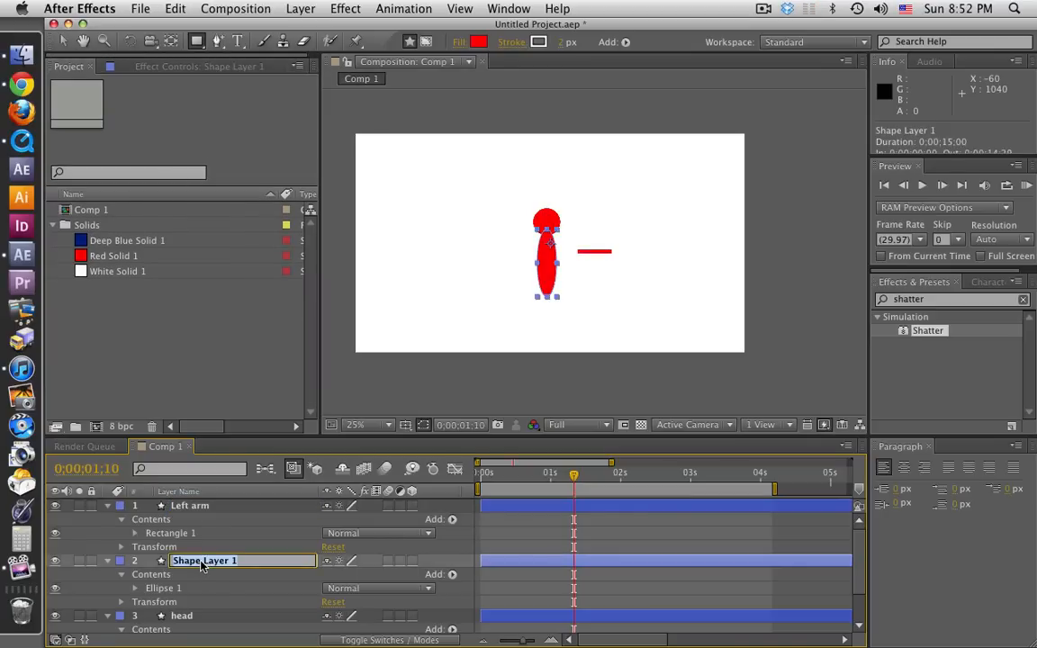
pyautogui.write('Body')
pyautogui.click(245, 536)
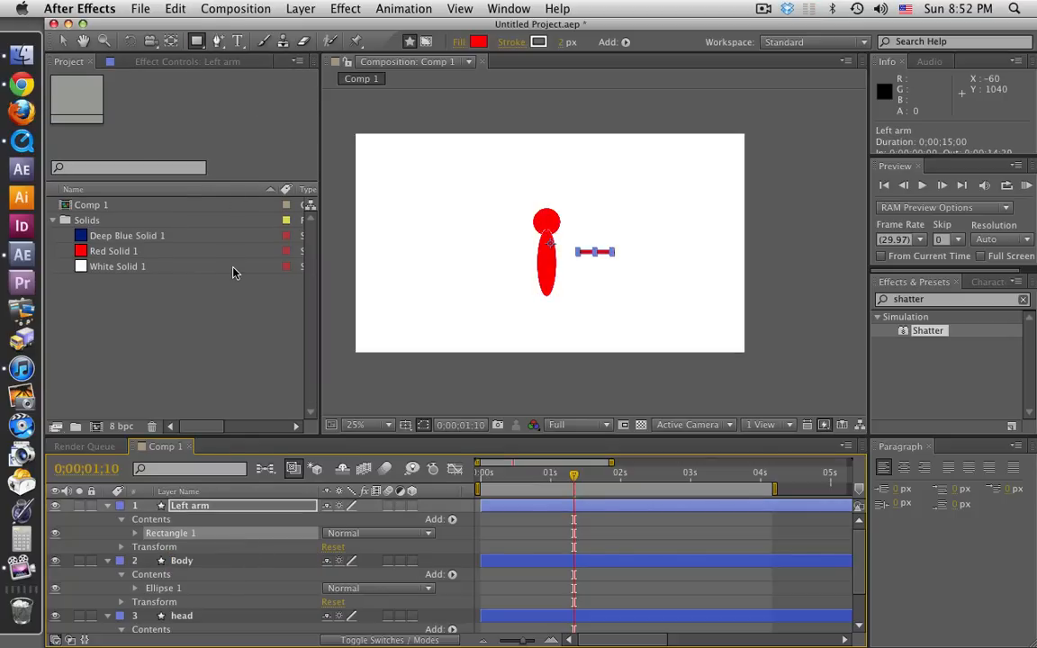
pyautogui.press('super+d')
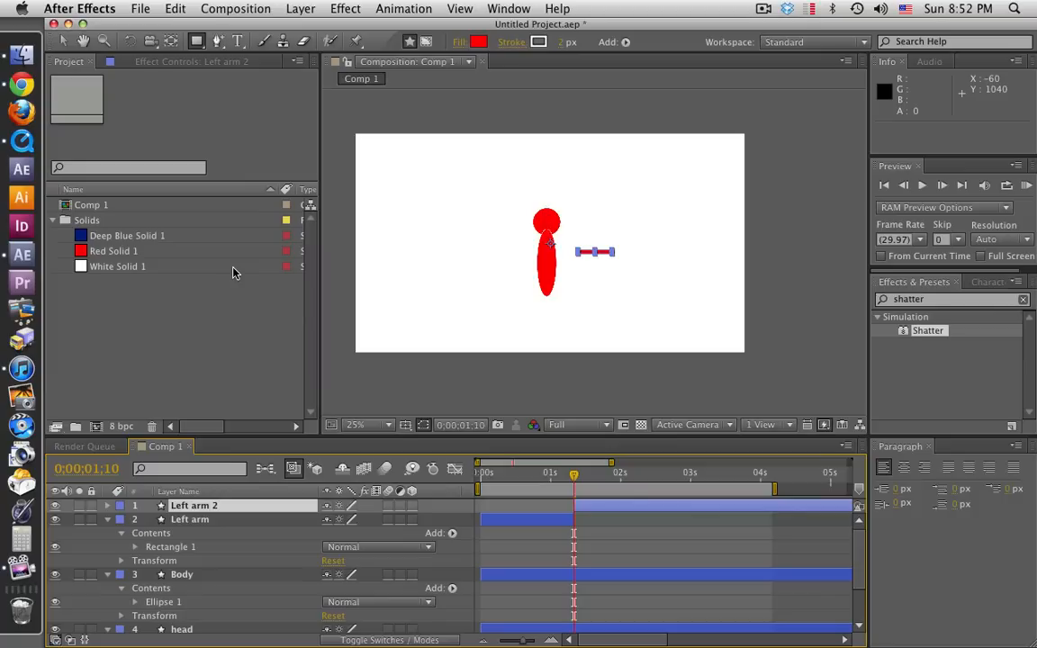
pyautogui.press('super+z')
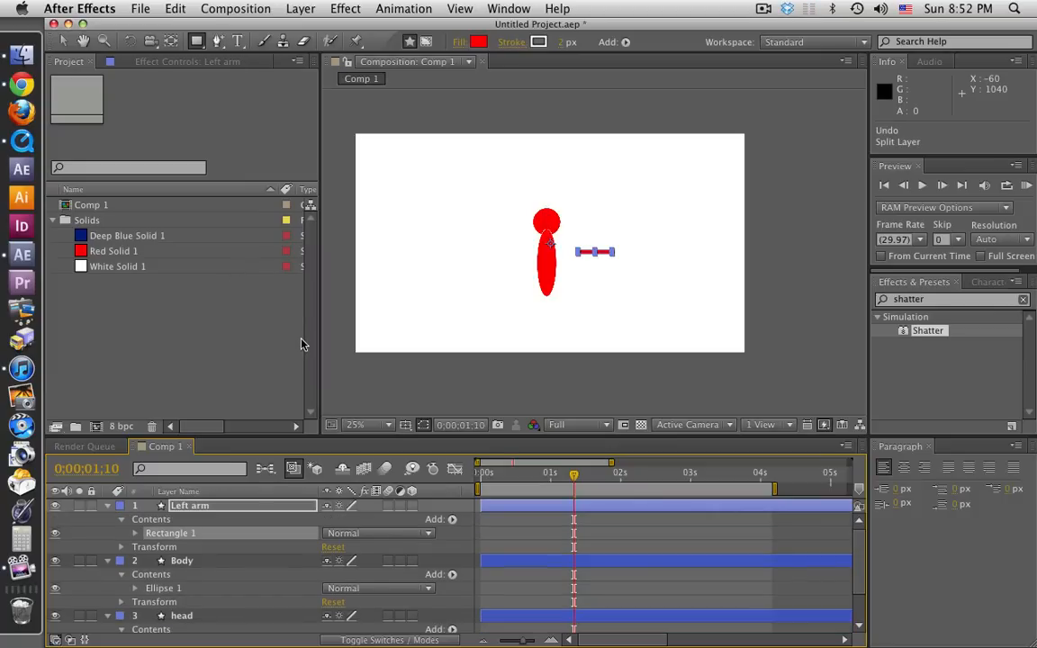
pyautogui.press('super+d')
pyautogui.scroll(1, 231, 553)
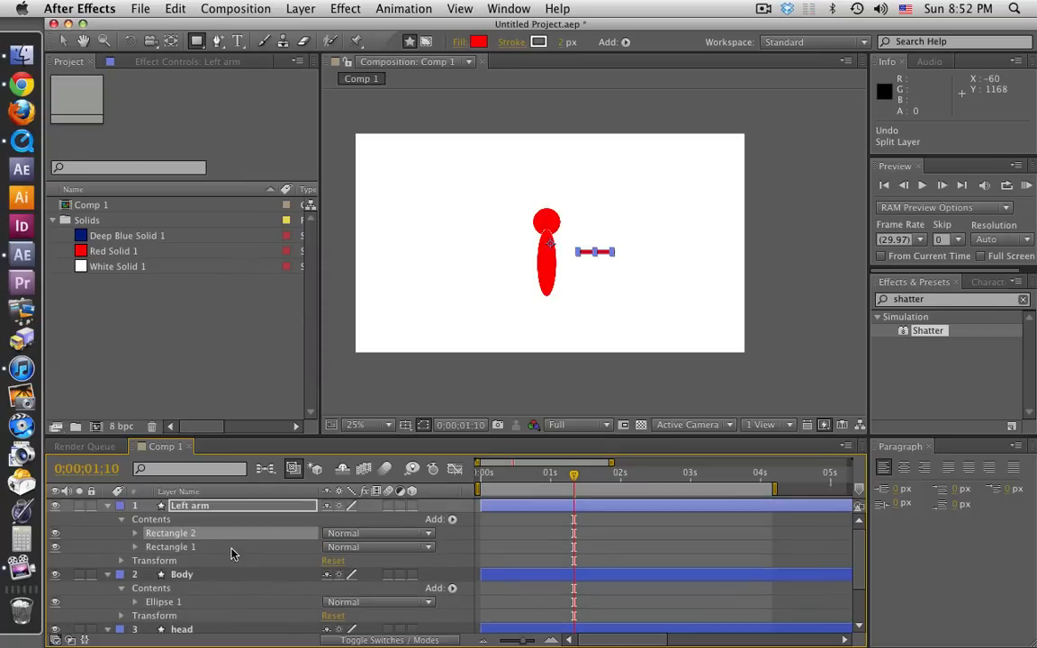
pyautogui.scroll(-2, 230, 552)
pyautogui.scroll(2, 231, 553)
pyautogui.press('Delete')
pyautogui.click(230, 559)
# Step: Duplicate the Left arm layer and name the copy Right arm
pyautogui.click(198, 509)
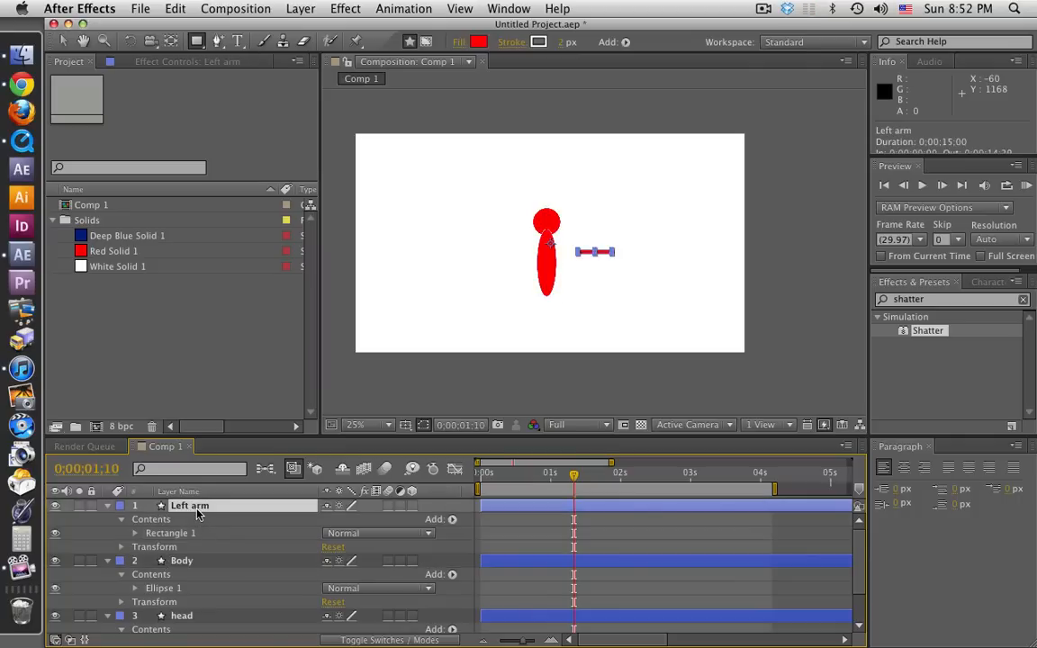
pyautogui.press('super+d')
pyautogui.press('Return')
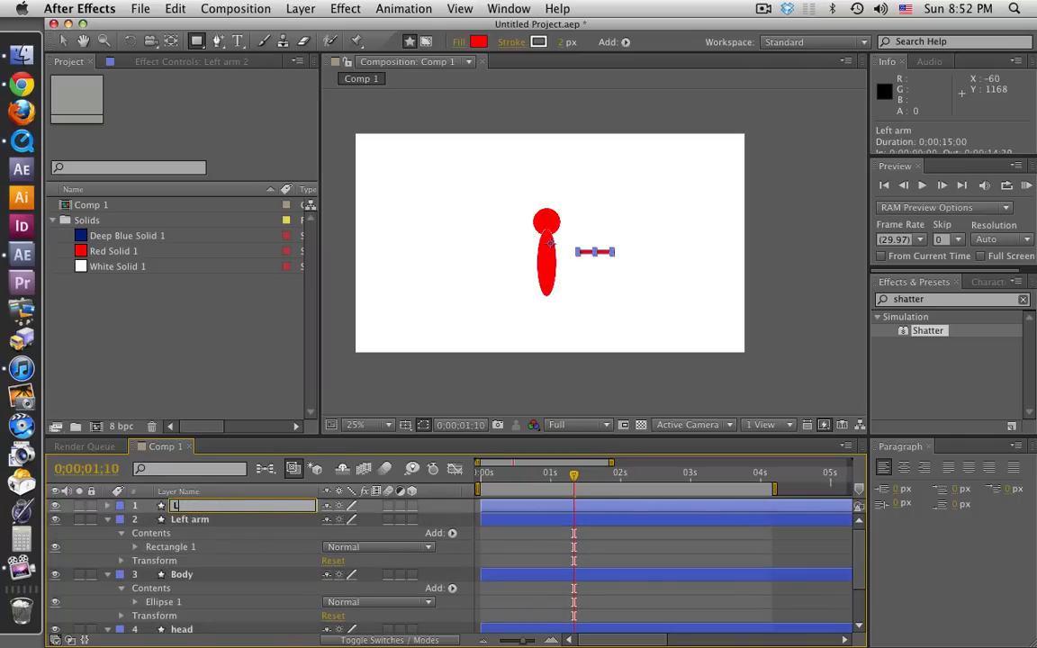
pyautogui.write('Right arm')
pyautogui.press('Return')
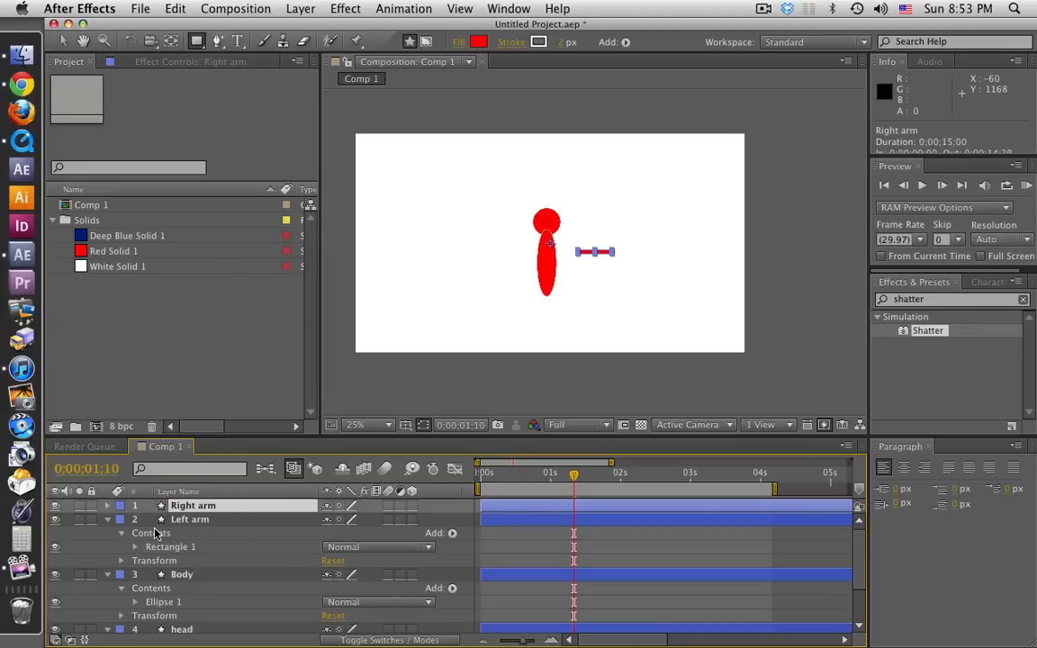
# Step: Move the head layer's anchor point to the base of the head circle, at about -20, -56
pyautogui.click(106, 521)
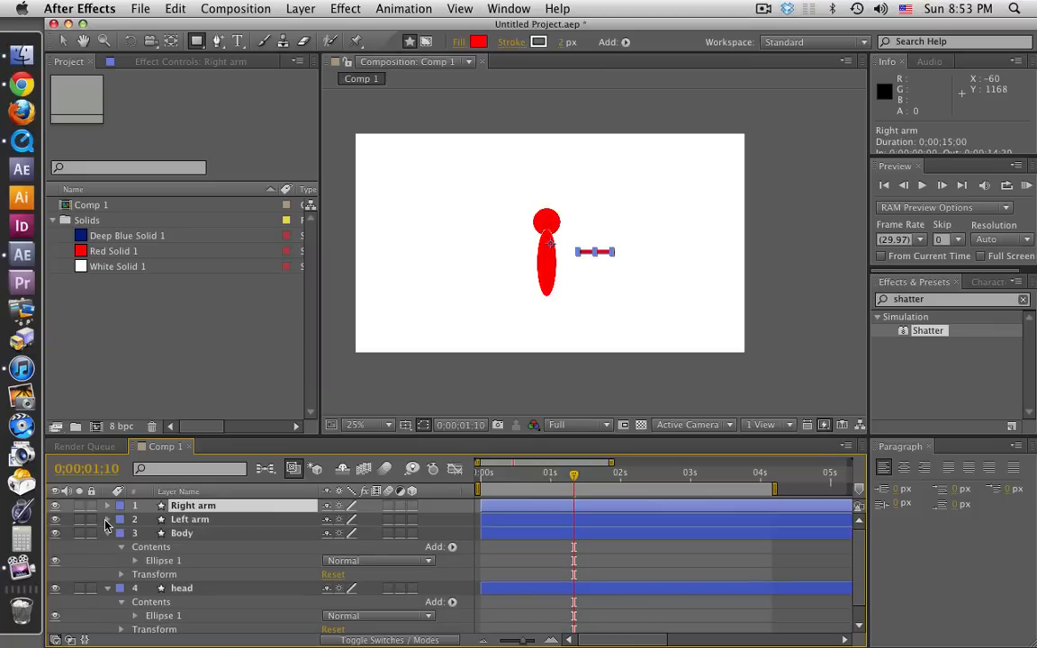
pyautogui.click(109, 534)
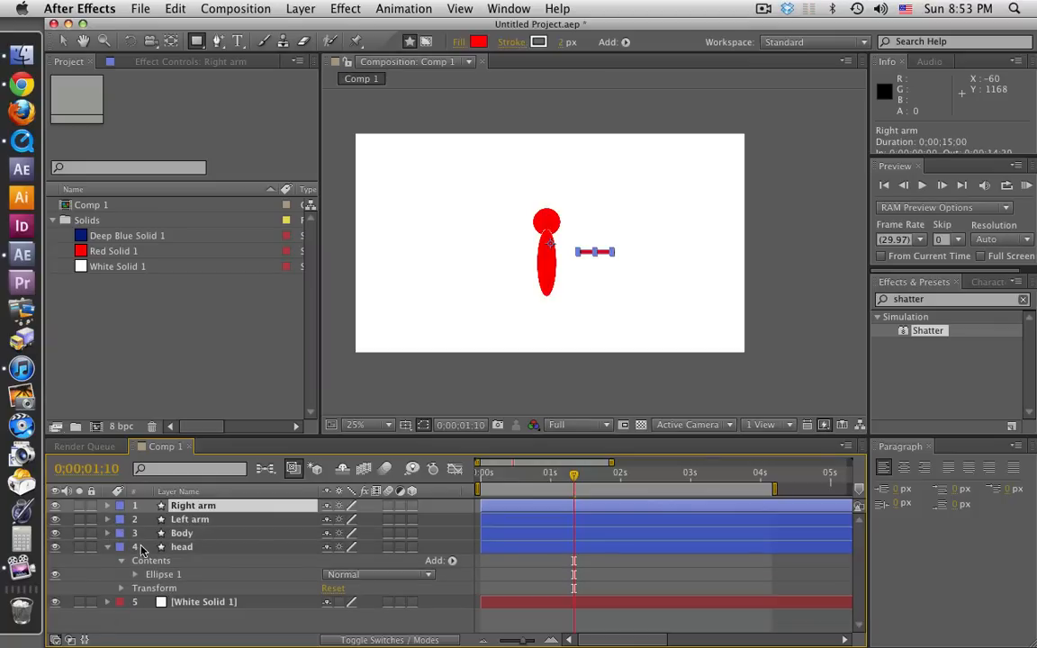
pyautogui.click(199, 544)
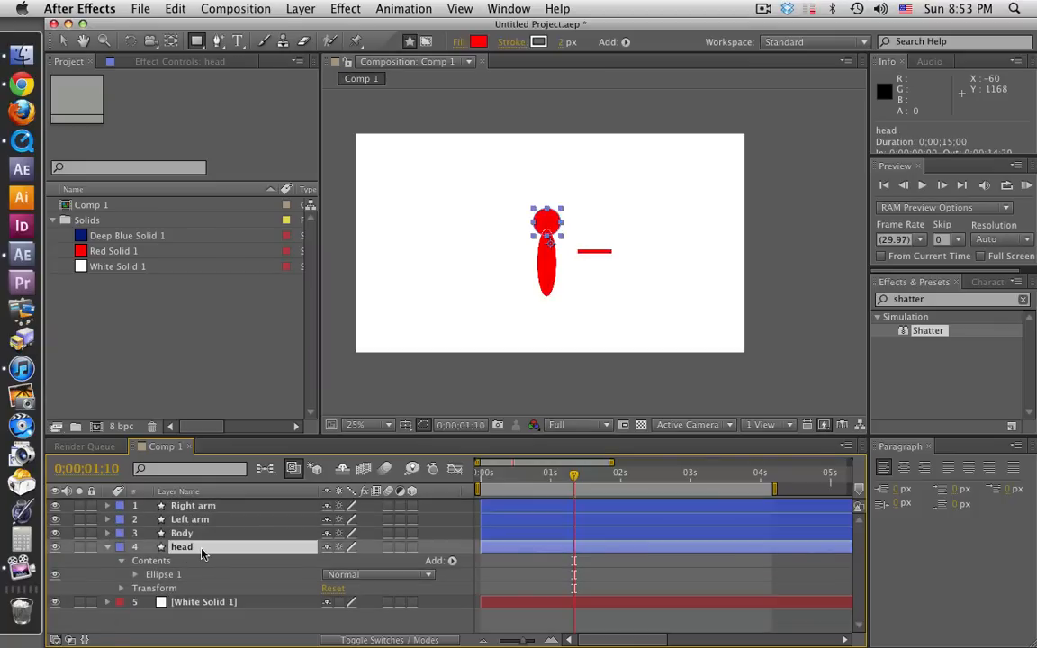
pyautogui.click(122, 588)
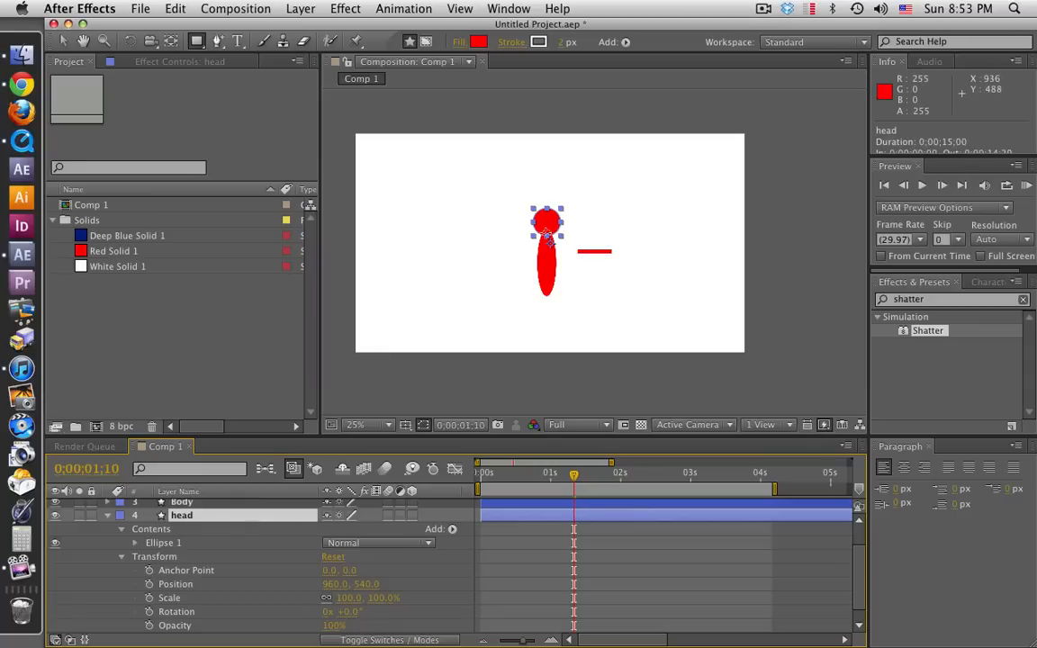
pyautogui.click(171, 41)
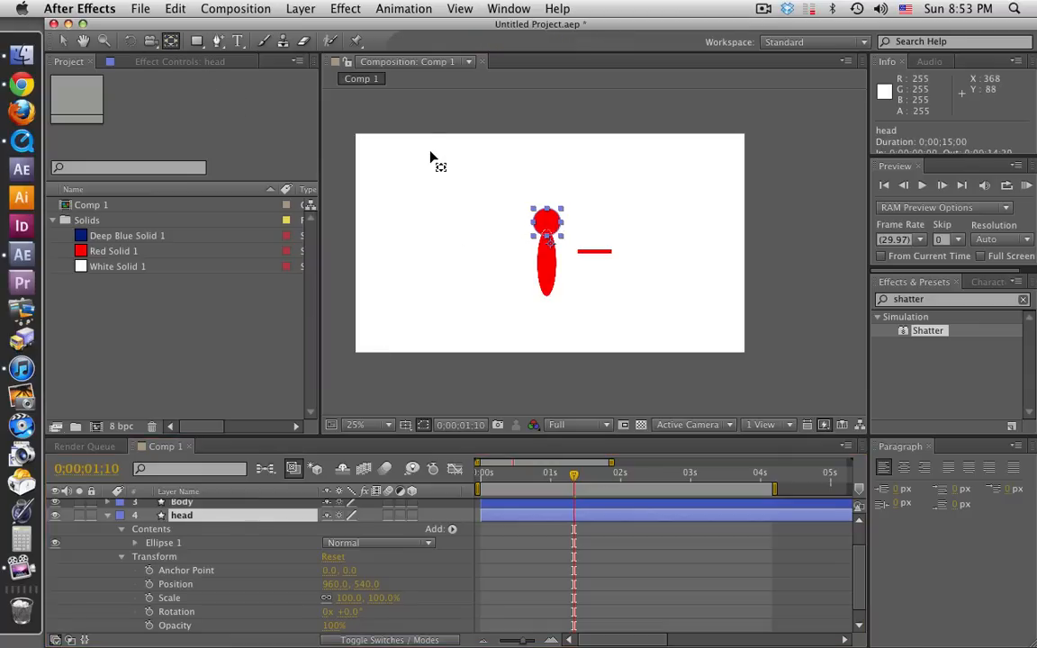
pyautogui.moveTo(554, 248); pyautogui.dragTo(548, 235)
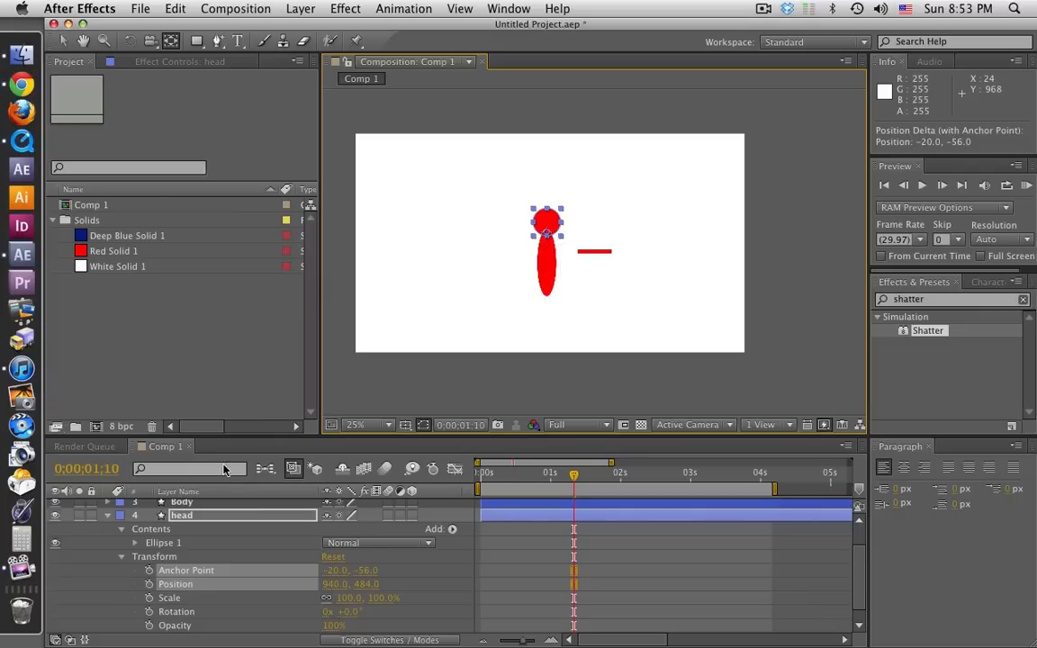
# Step: Move the Body layer's anchor point to the centre of the tall ellipse, at about -20, 84
pyautogui.scroll(2, 165, 554)
pyautogui.scroll(1, 165, 553)
pyautogui.click(183, 534)
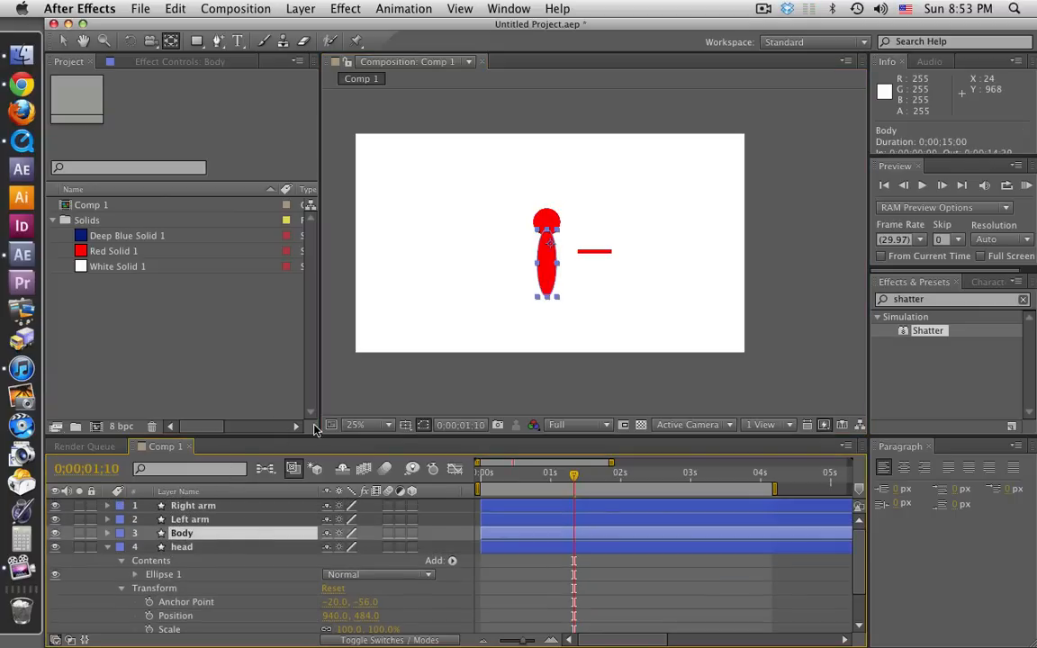
pyautogui.moveTo(549, 245); pyautogui.dragTo(541, 270)
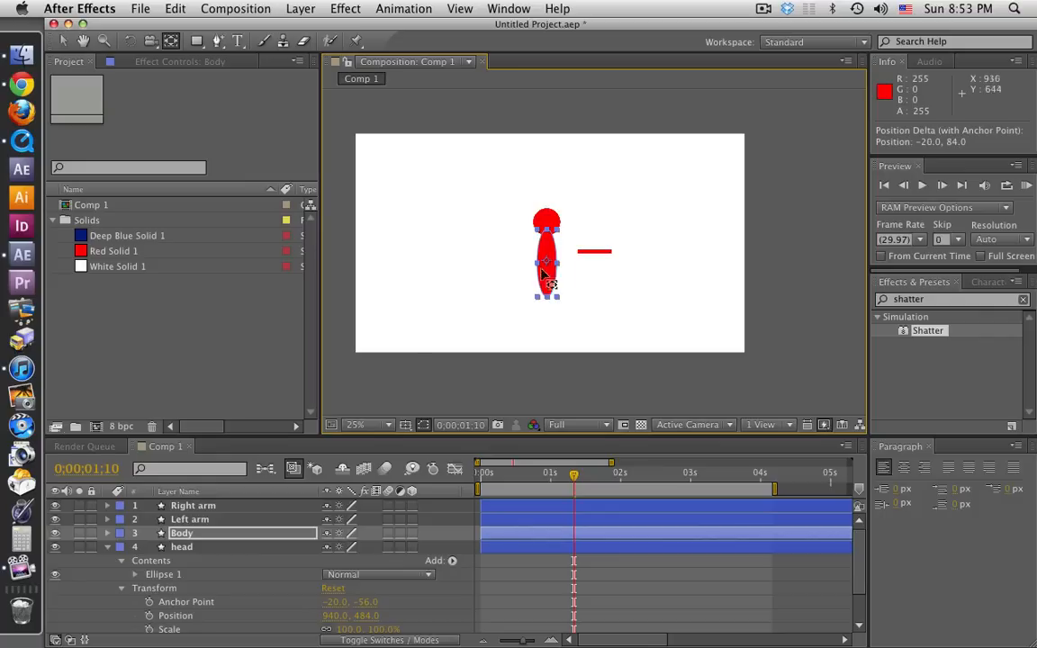
# Step: Move the Left arm layer over to the body and set its rotation to 50°
pyautogui.click(199, 521)
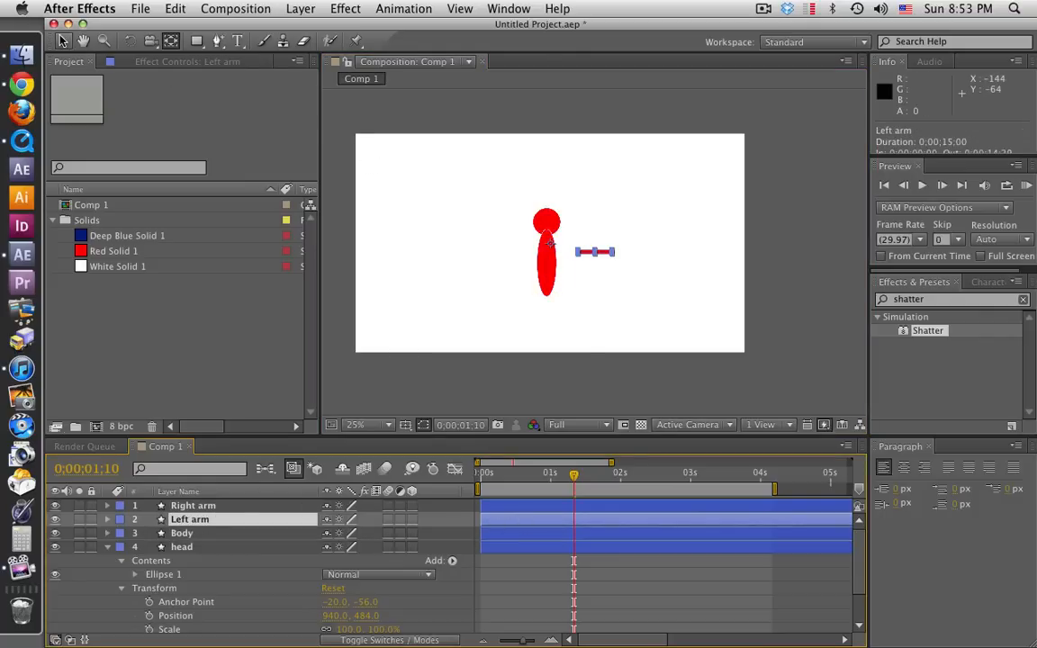
pyautogui.click(63, 40)
pyautogui.moveTo(600, 251); pyautogui.dragTo(581, 253)
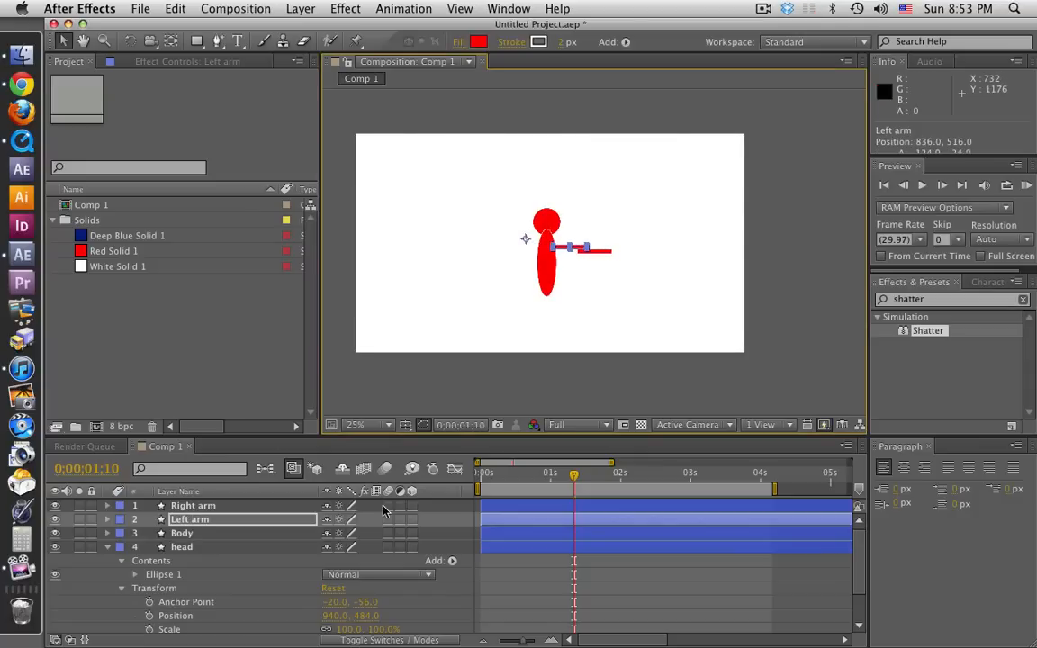
pyautogui.press('r')
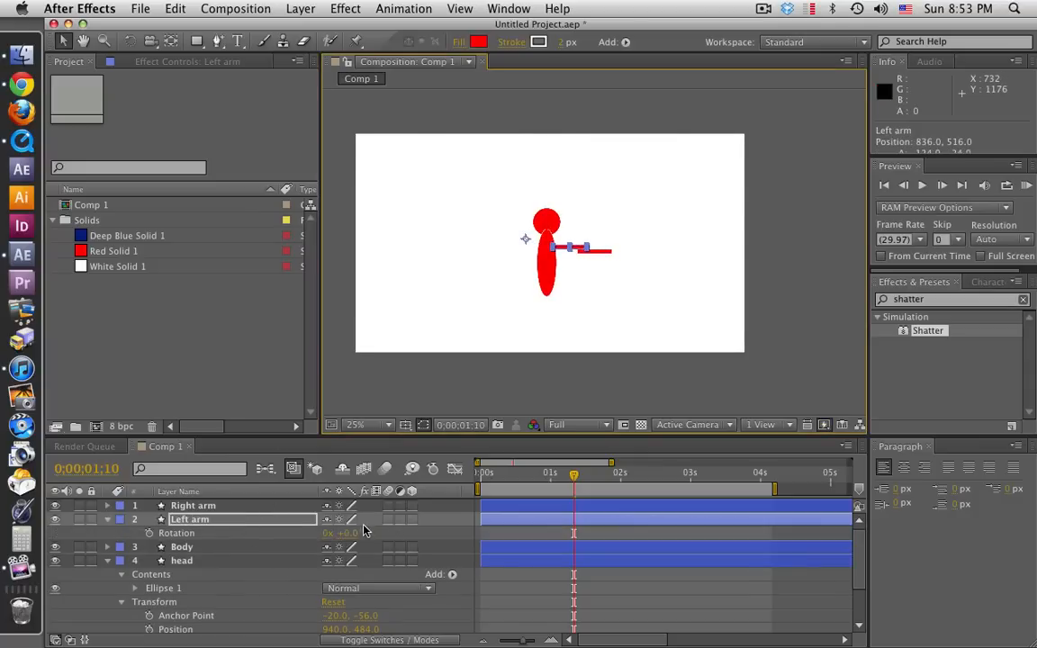
pyautogui.moveTo(353, 533); pyautogui.dragTo(400, 538)
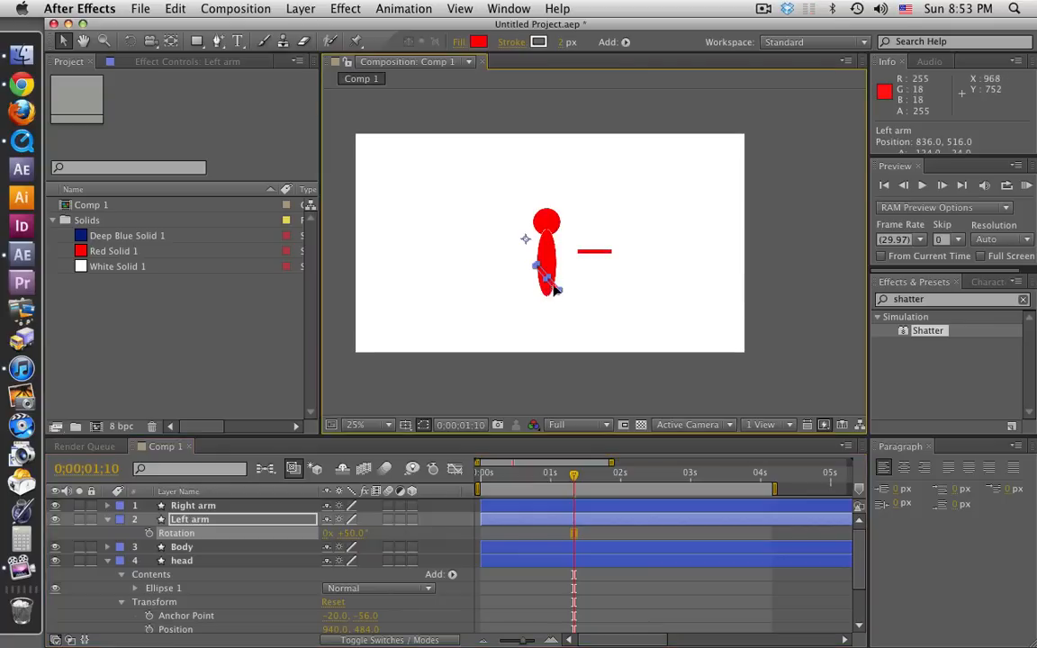
# Step: Reposition the angled Left arm so its upper end meets the right side of the body just below the head
pyautogui.moveTo(551, 290); pyautogui.dragTo(567, 270)
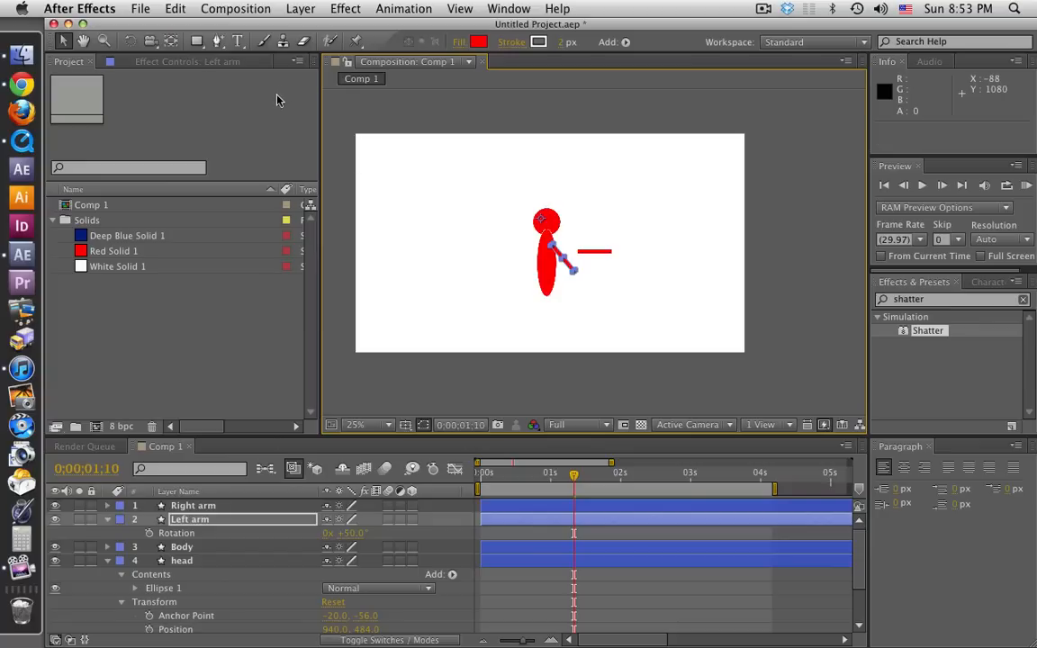
pyautogui.moveTo(546, 223); pyautogui.dragTo(546, 222)
pyautogui.click(189, 534)
pyautogui.click(264, 575)
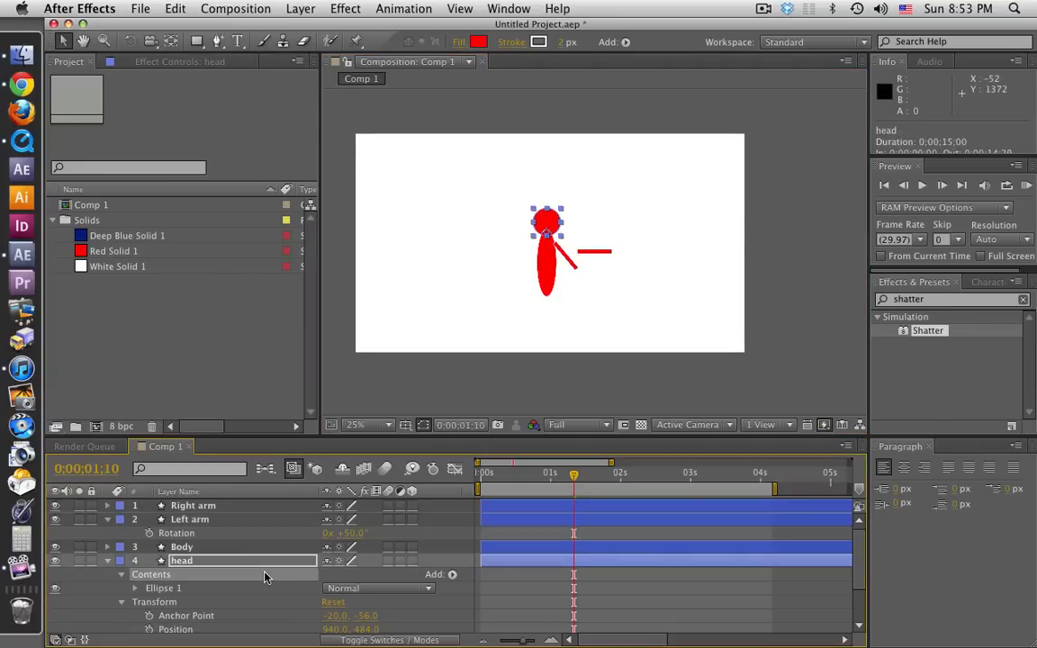
# Step: Move the Left arm layer's anchor point to the arm's upper end at the shoulder
pyautogui.click(230, 521)
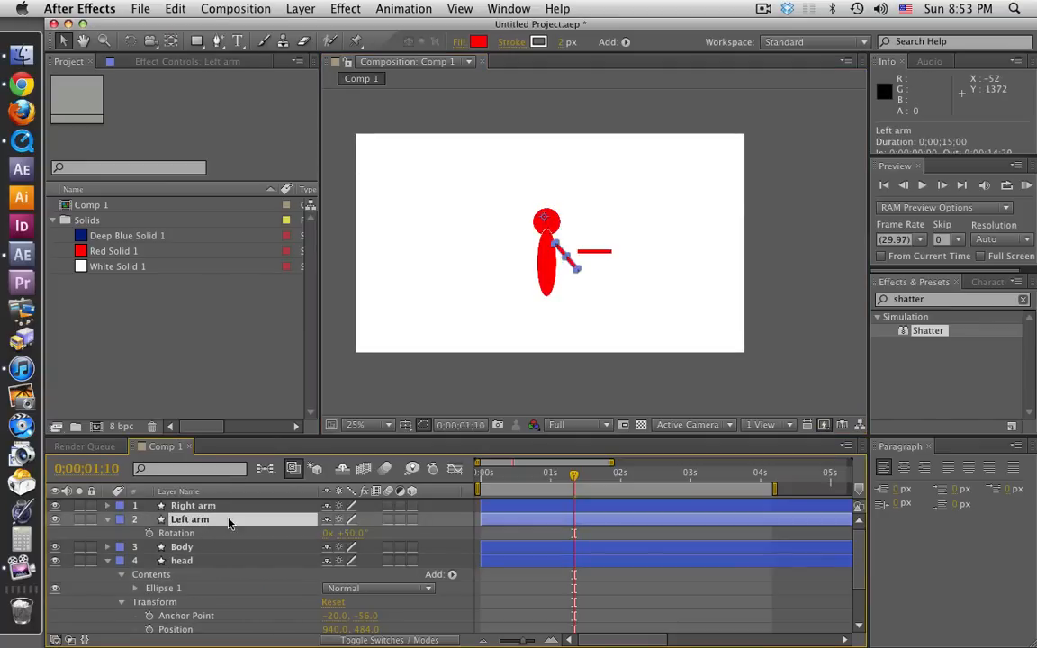
pyautogui.click(171, 41)
pyautogui.moveTo(551, 224); pyautogui.dragTo(557, 245)
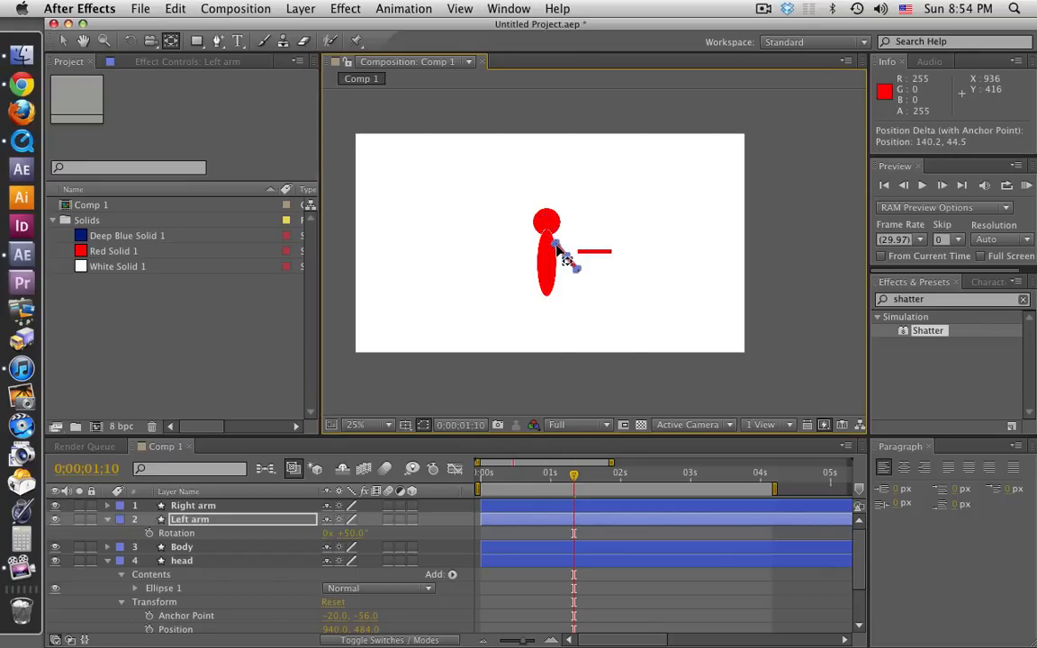
# Step: Set the Left arm layer's rotation to 57° around its shoulder
pyautogui.click(601, 527)
pyautogui.click(194, 521)
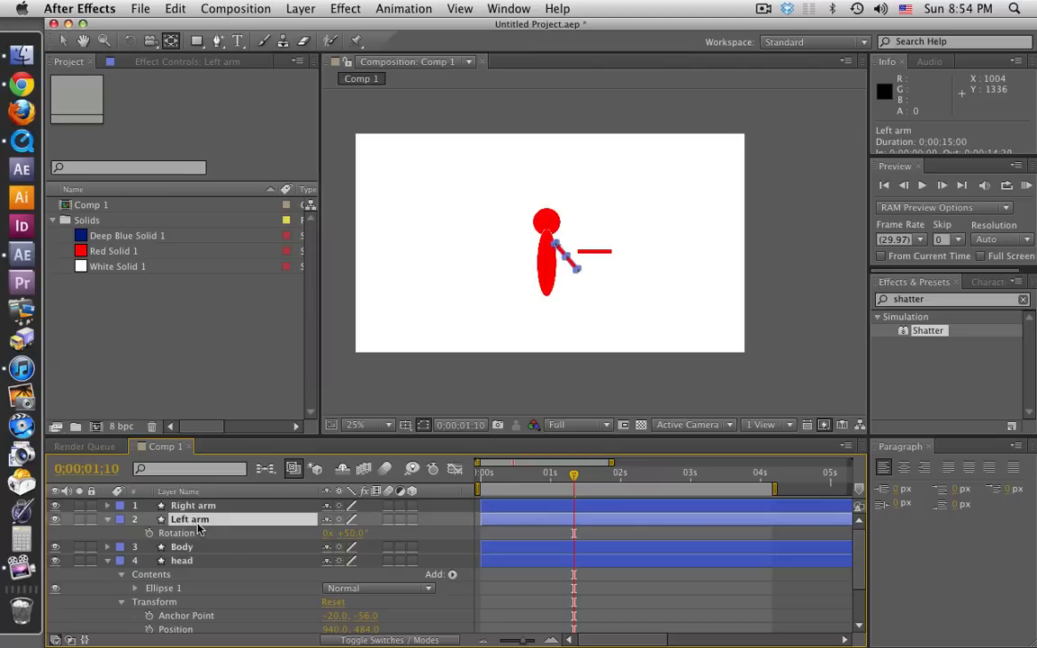
pyautogui.moveTo(357, 541)
pyautogui.mouseDown()
pyautogui.moveTo(376, 537)
pyautogui.moveTo(326, 535)
pyautogui.moveTo(352, 535)
pyautogui.mouseUp()
pyautogui.click(515, 540)
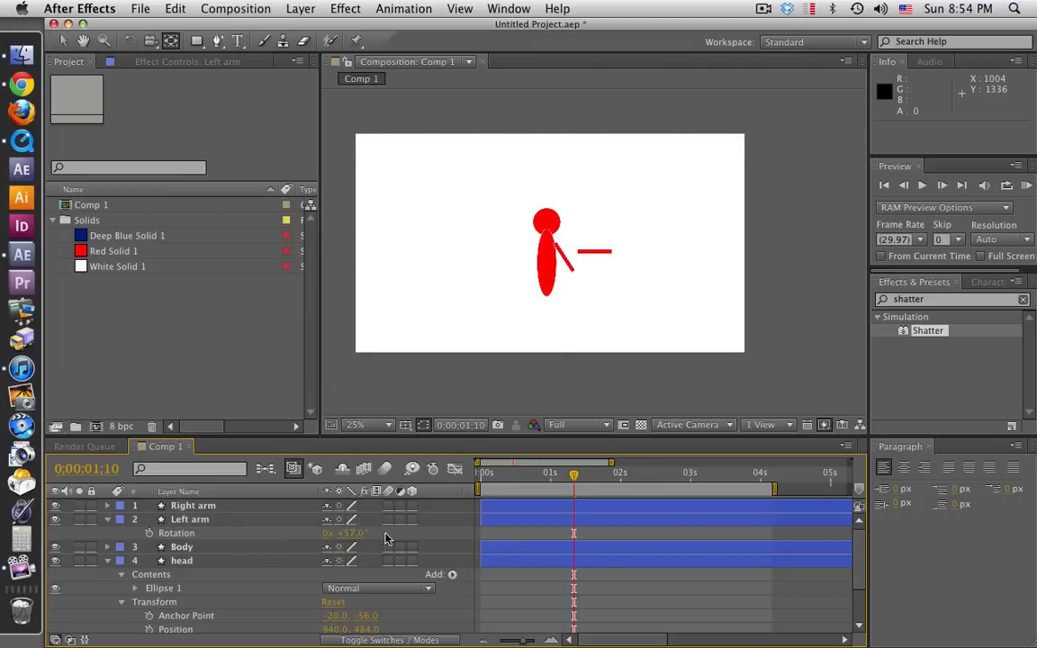
# Step: Move the Right arm layer across to the left side of the body, to about 620, 528
pyautogui.click(181, 507)
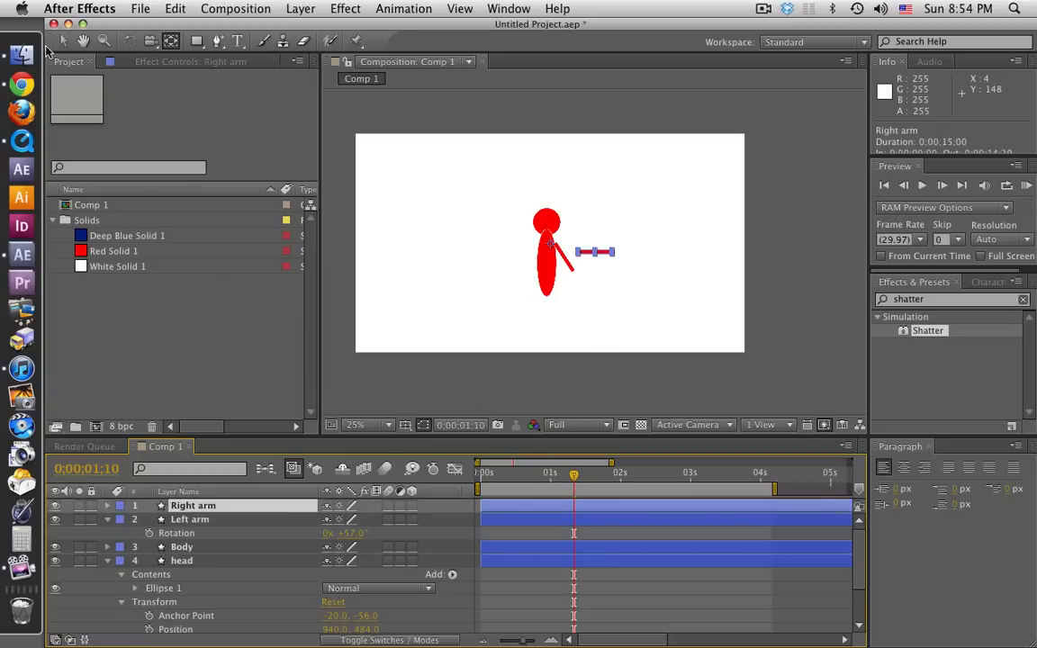
pyautogui.click(63, 43)
pyautogui.moveTo(600, 255); pyautogui.dragTo(531, 253)
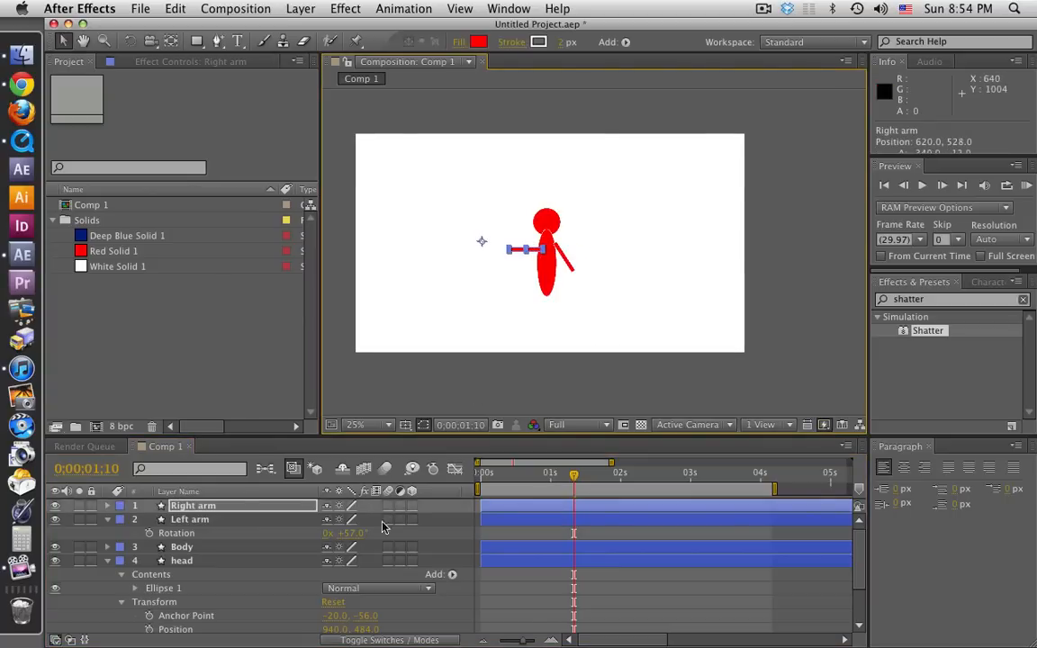
# Step: Rotate the Right arm to -58° and place its upper end at the body's left shoulder, at about 704, 780
pyautogui.press('r')
pyautogui.moveTo(361, 526); pyautogui.dragTo(306, 522)
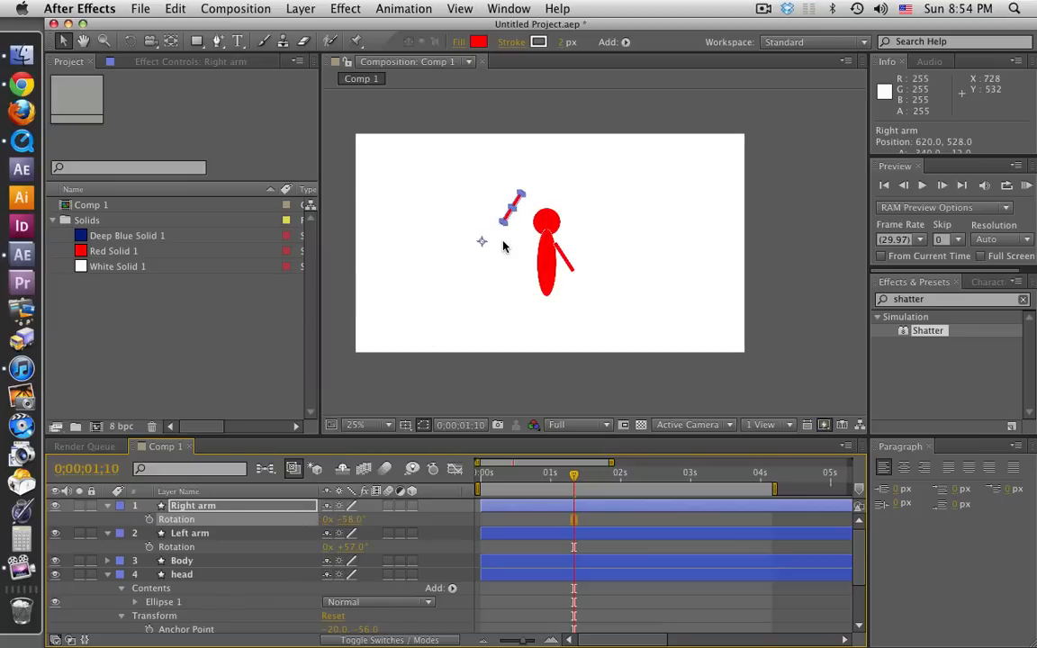
pyautogui.moveTo(508, 221); pyautogui.dragTo(526, 272)
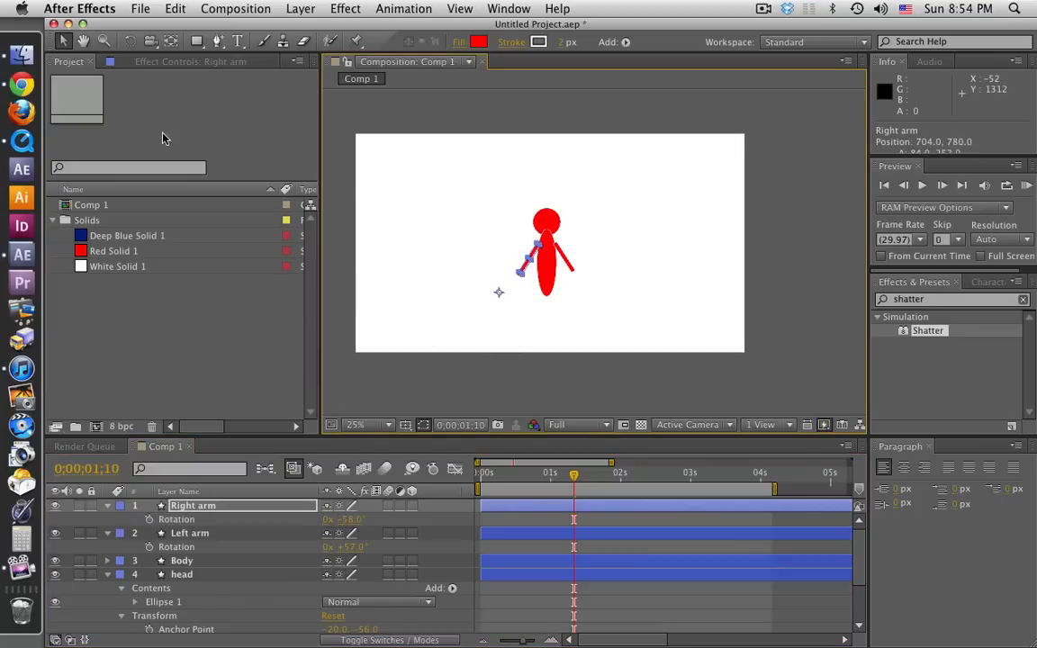
# Step: Move the Right arm layer's anchor point to its shoulder end and set its rotation to -68°
pyautogui.click(171, 40)
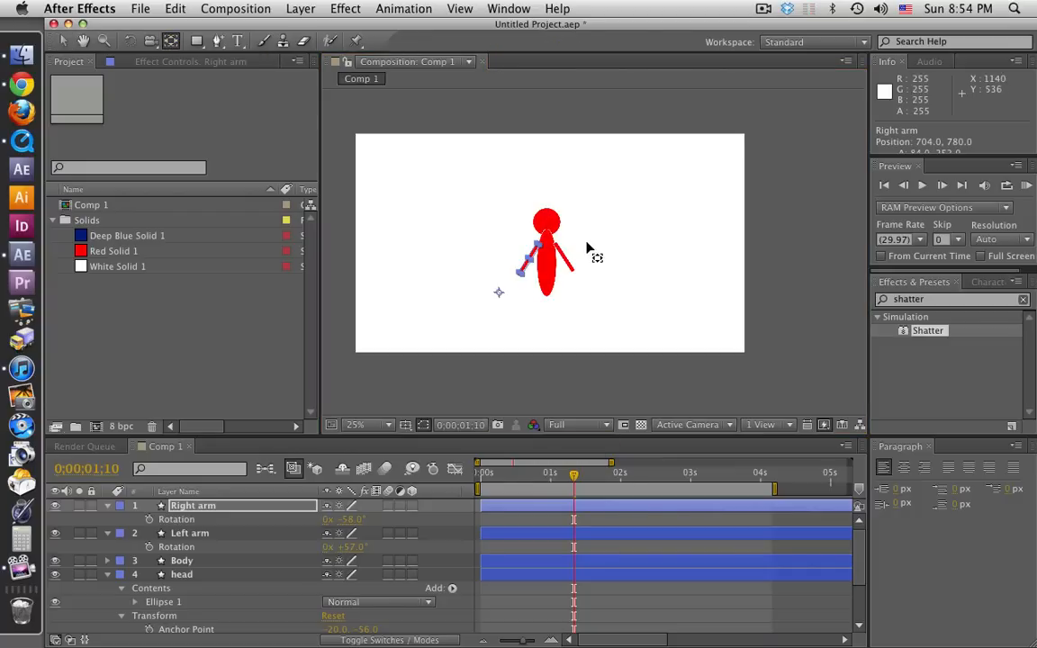
pyautogui.moveTo(498, 291); pyautogui.dragTo(522, 248)
pyautogui.click(574, 486)
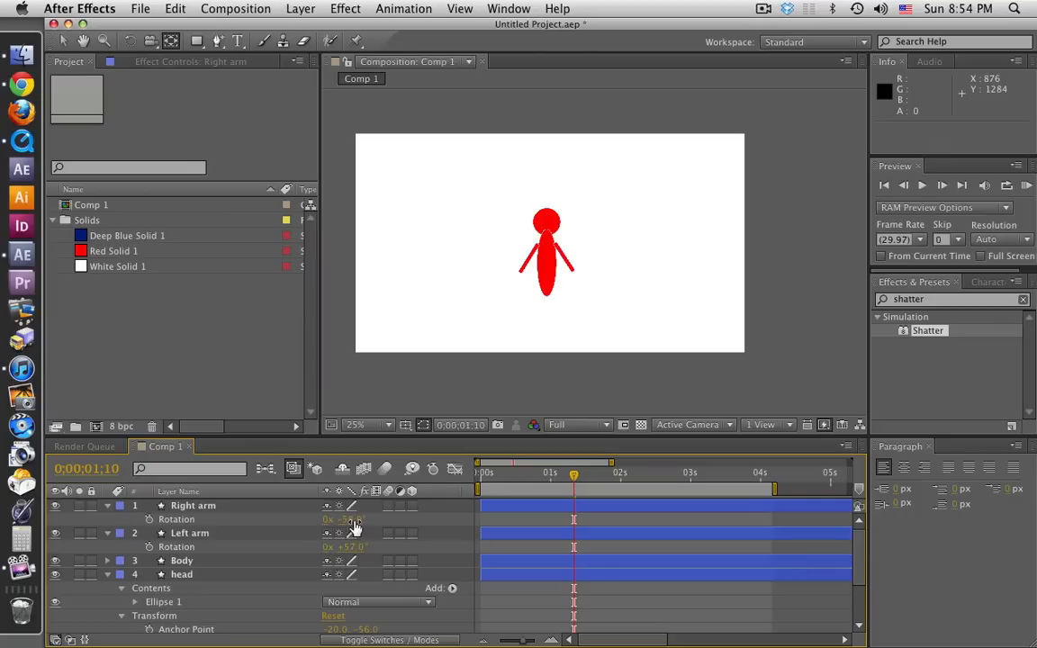
pyautogui.moveTo(347, 520); pyautogui.dragTo(384, 531)
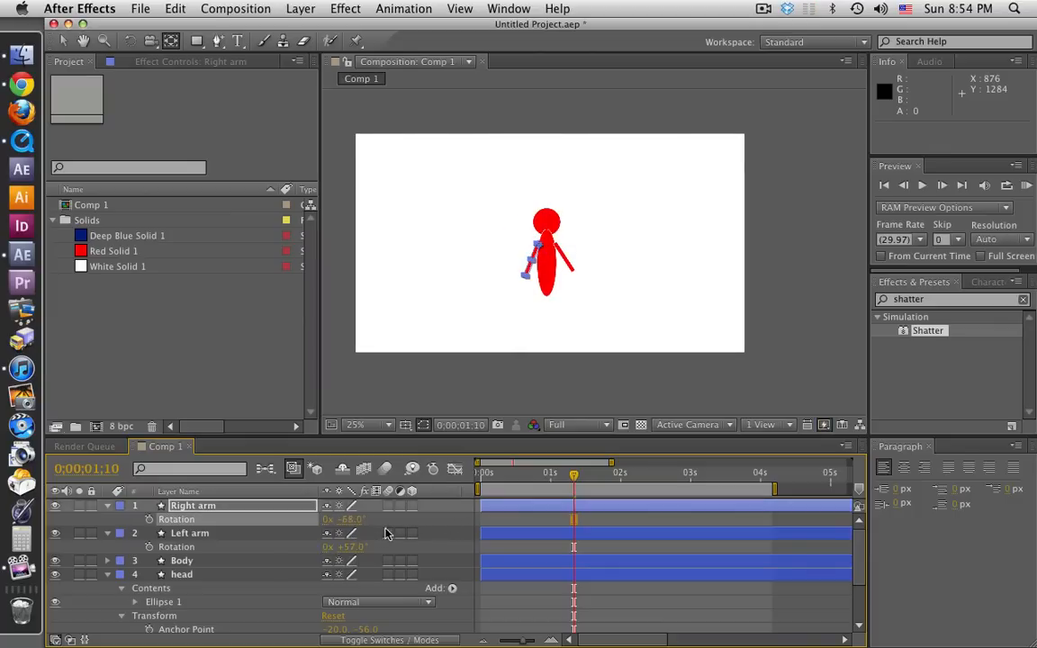
pyautogui.click(525, 527)
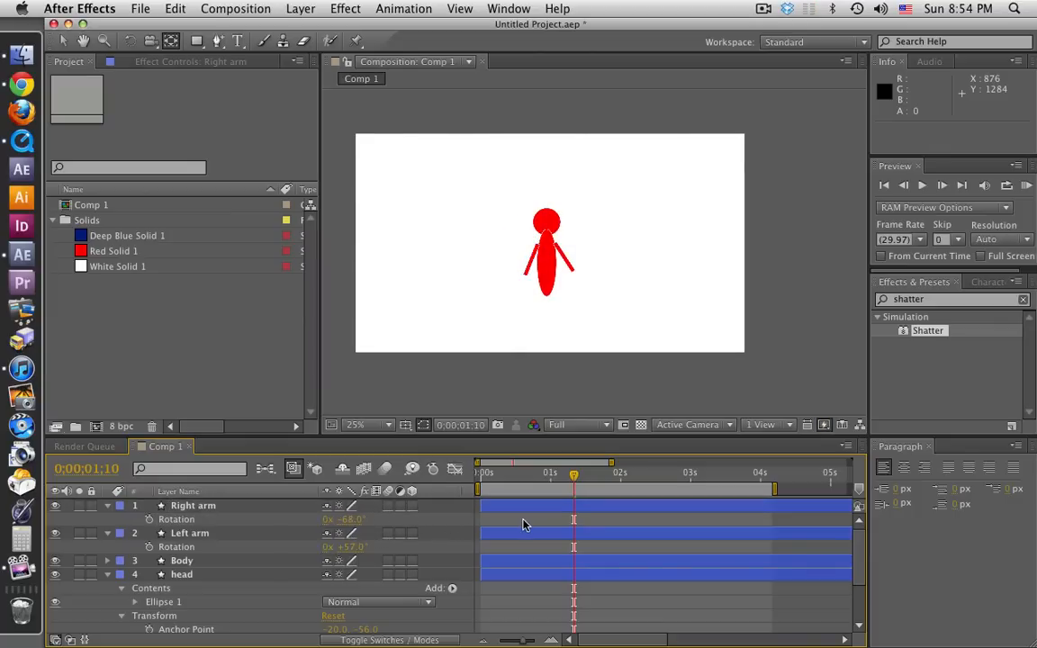
# Step: Show the Parent column in the timeline's layer list
pyautogui.click(195, 509)
pyautogui.rightClick(440, 494)
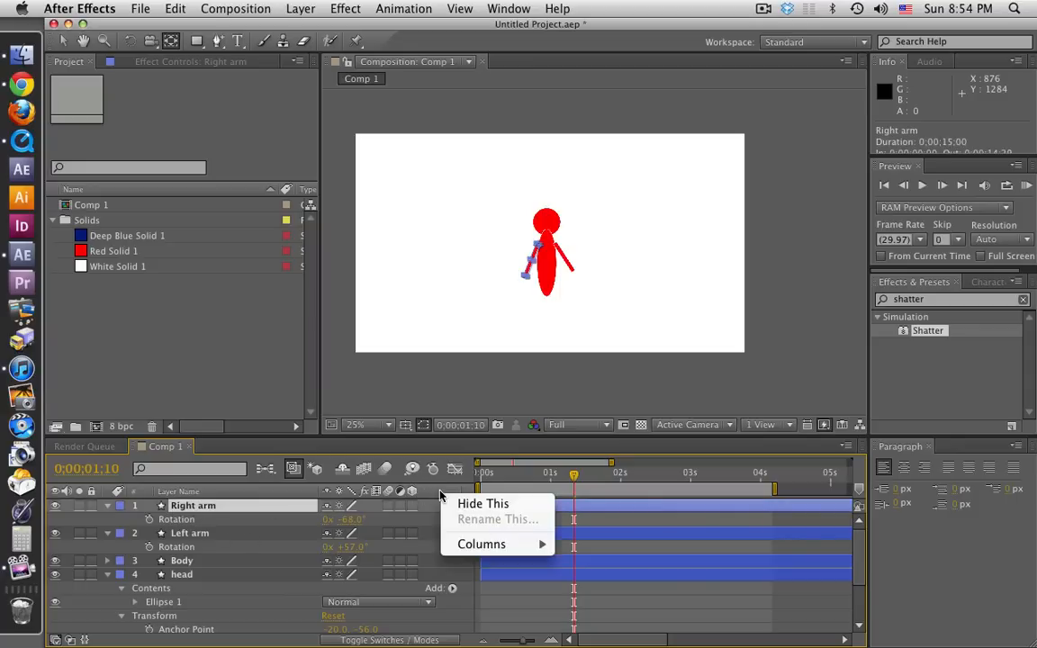
pyautogui.moveTo(504, 543)
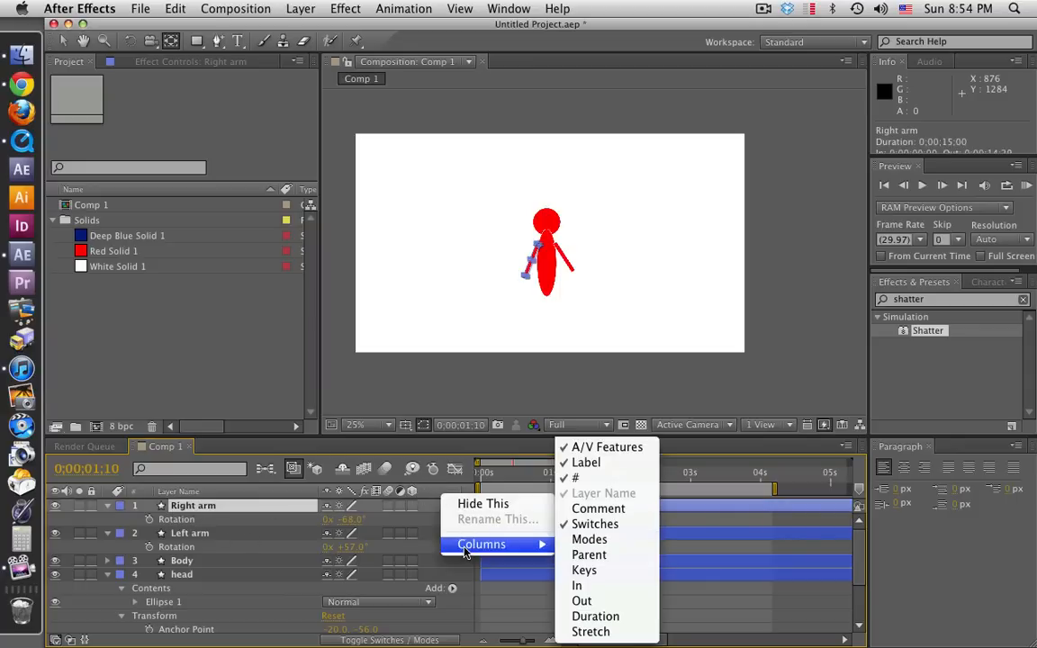
pyautogui.click(587, 554)
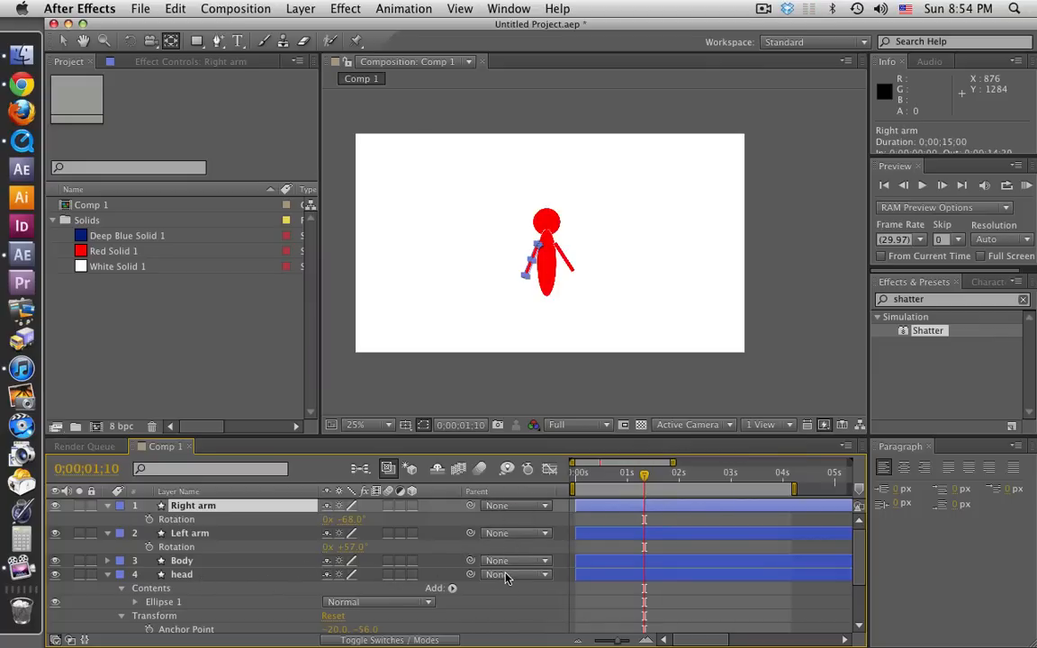
# Step: Parent the head, Left arm and Right arm layers to the Body layer
pyautogui.click(510, 533)
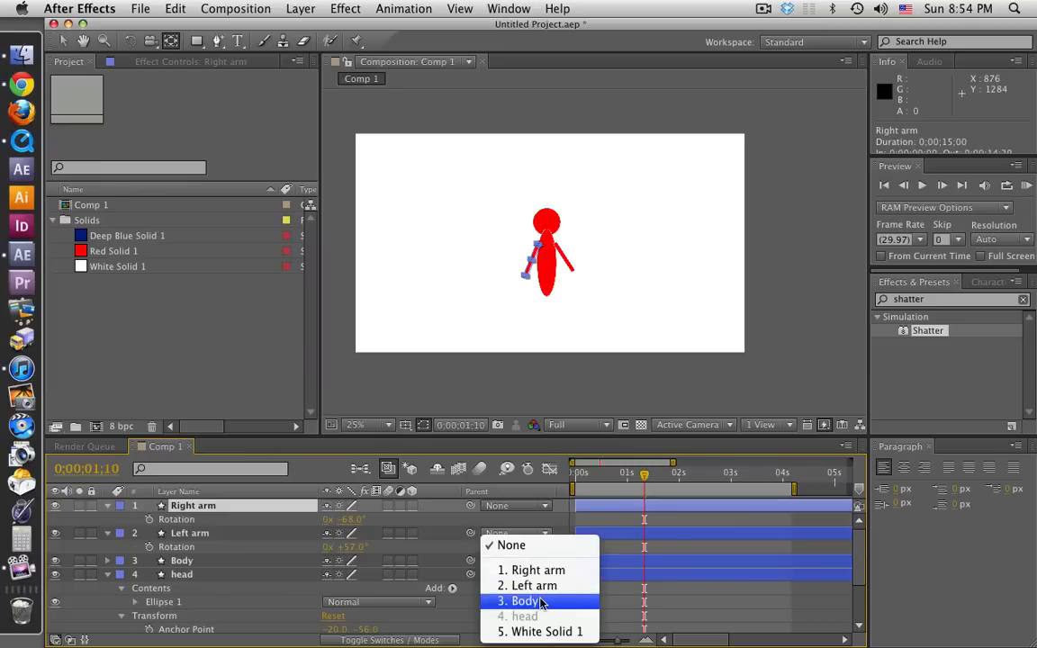
pyautogui.click(540, 602)
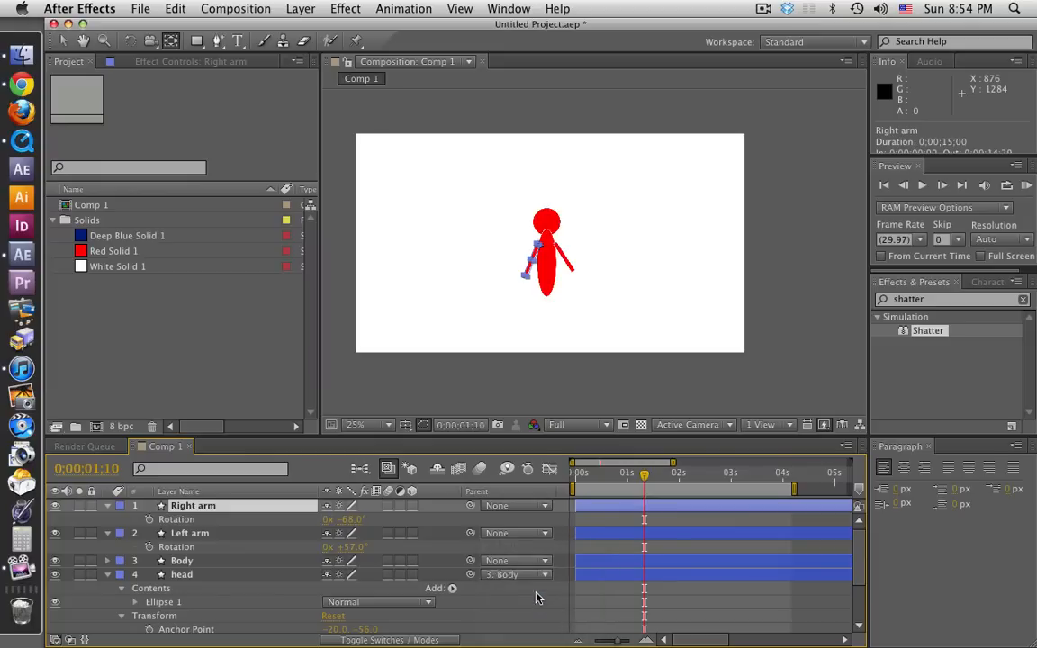
pyautogui.click(502, 535)
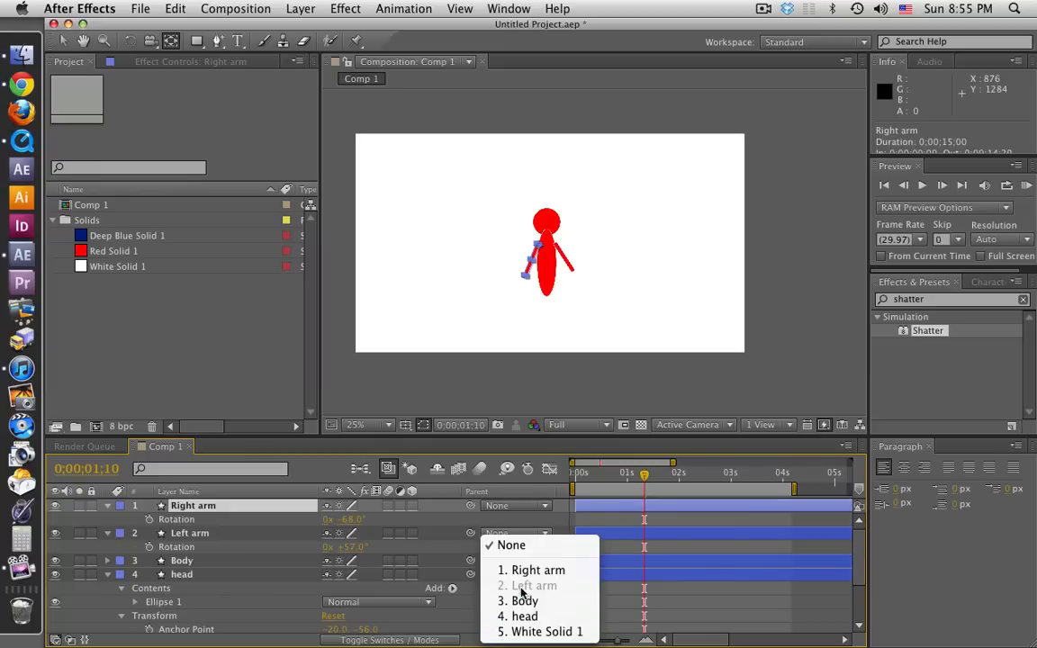
pyautogui.click(524, 601)
pyautogui.click(511, 506)
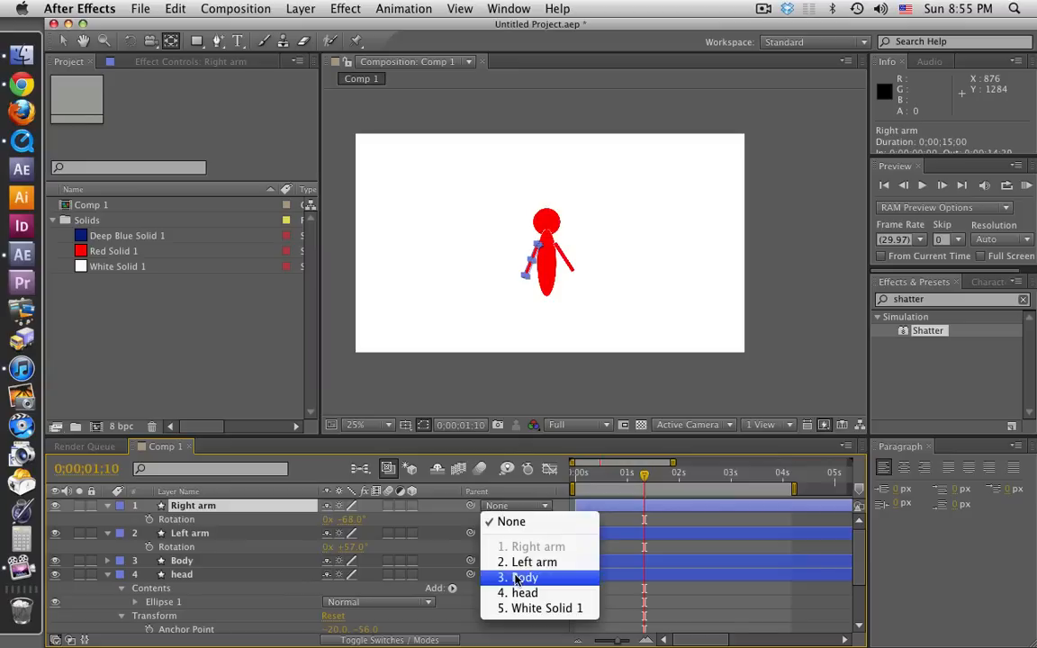
pyautogui.click(507, 577)
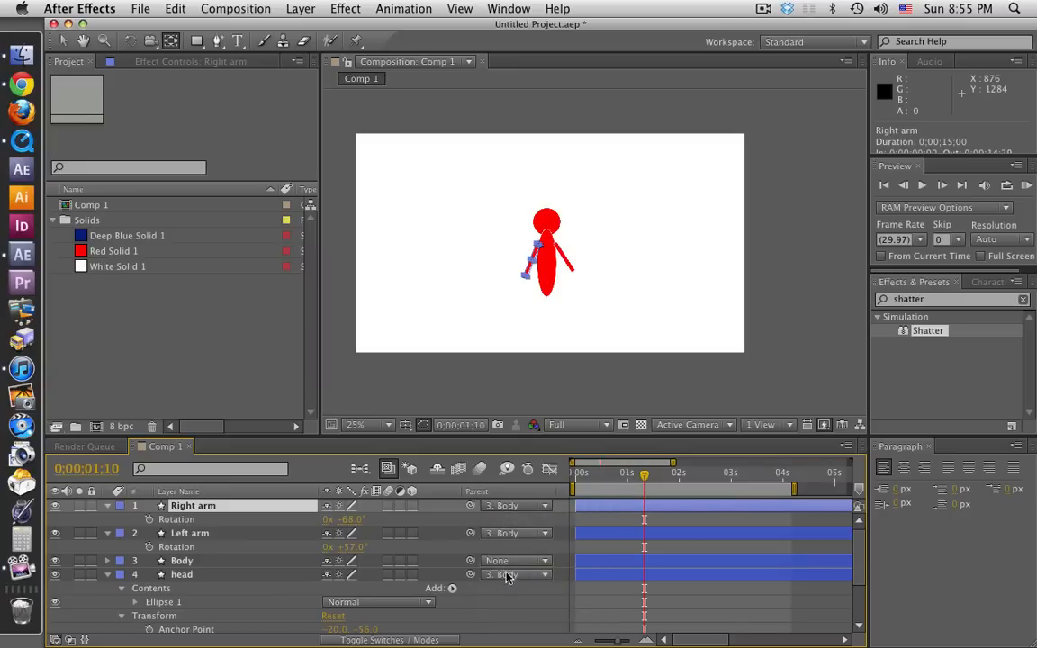
# Step: Reveal the Body layer's position and move the parented figure sideways to 1198, 624
pyautogui.click(182, 562)
pyautogui.press('p')
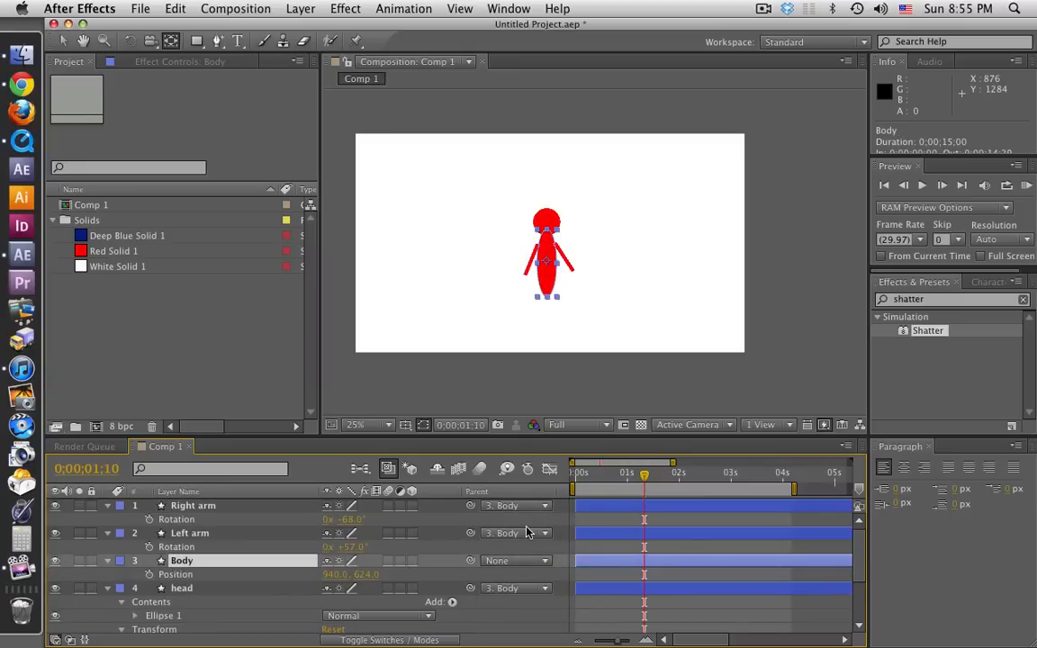
pyautogui.moveTo(335, 574); pyautogui.dragTo(696, 554)
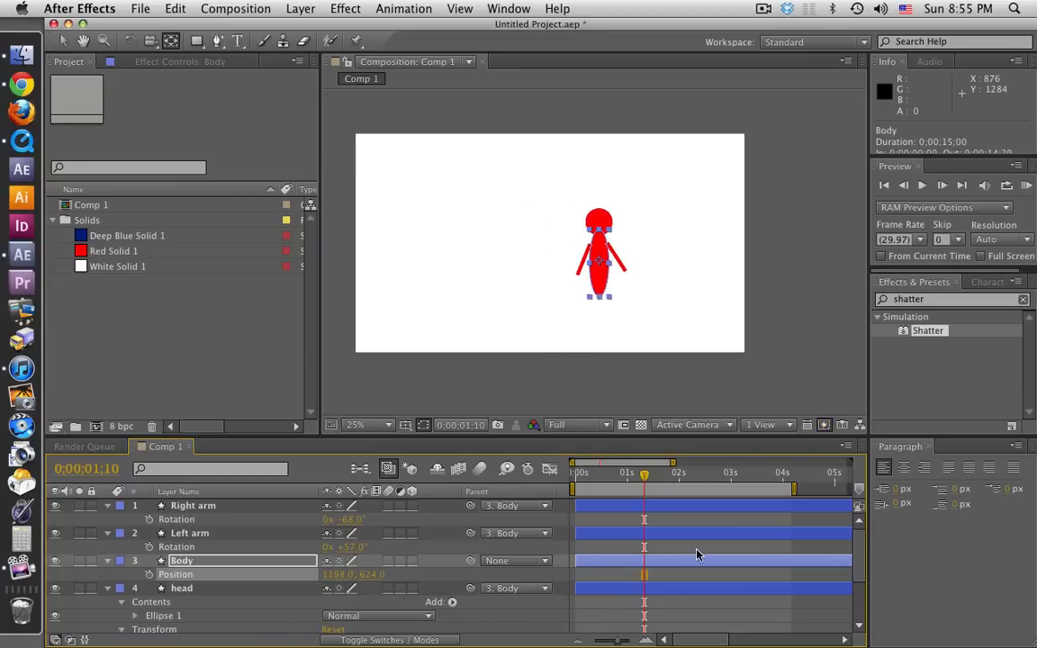